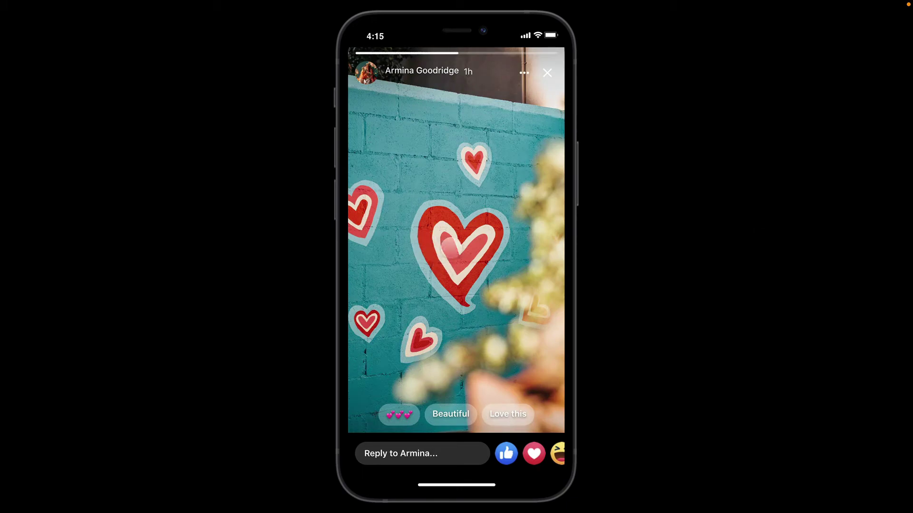
# Swipe through the finished demo's restaurant, painted-hearts and orange room stories.
pyautogui.moveTo(418, 261); pyautogui.dragTo(547, 260)
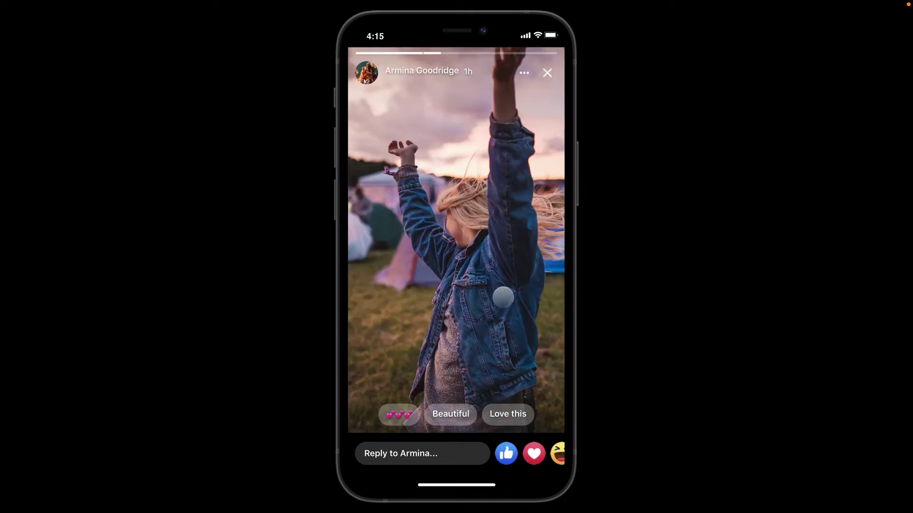
pyautogui.moveTo(501, 288); pyautogui.dragTo(473, 284)
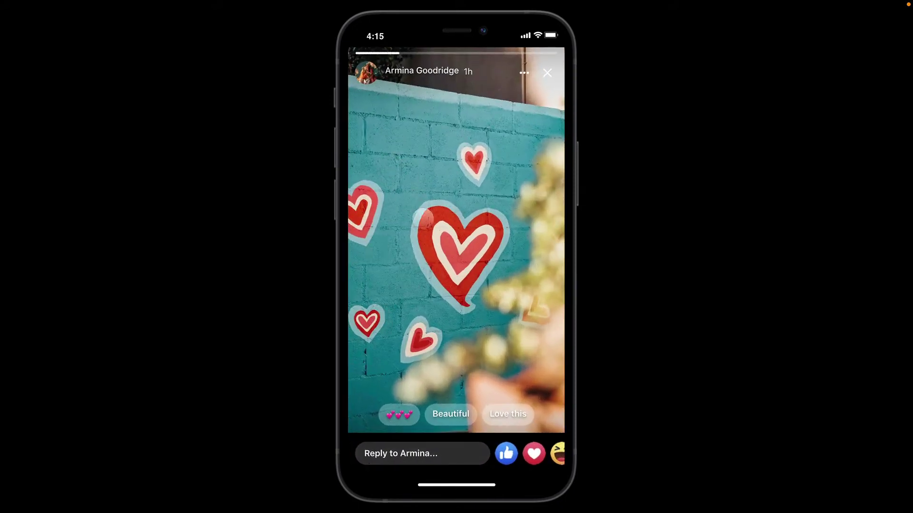
pyautogui.click(498, 242)
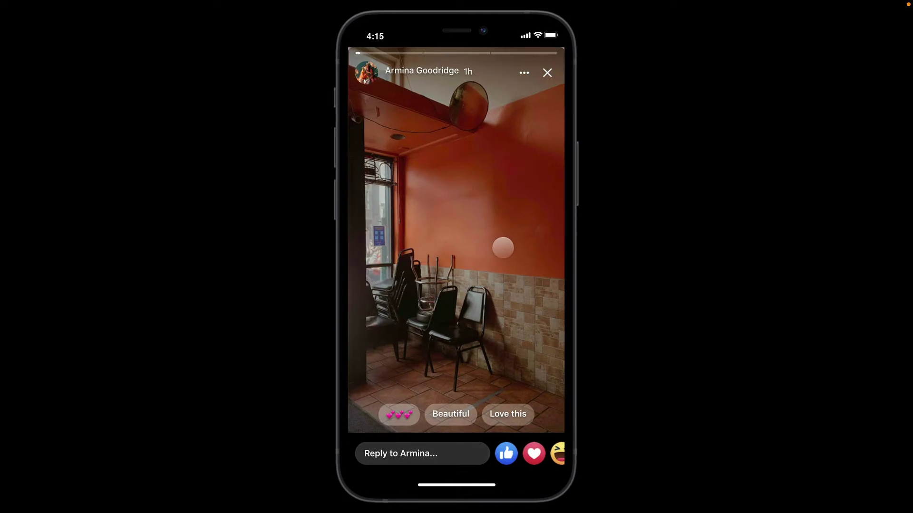
pyautogui.moveTo(503, 244)
pyautogui.mouseDown()
pyautogui.moveTo(428, 258)
pyautogui.moveTo(500, 255)
pyautogui.mouseUp()
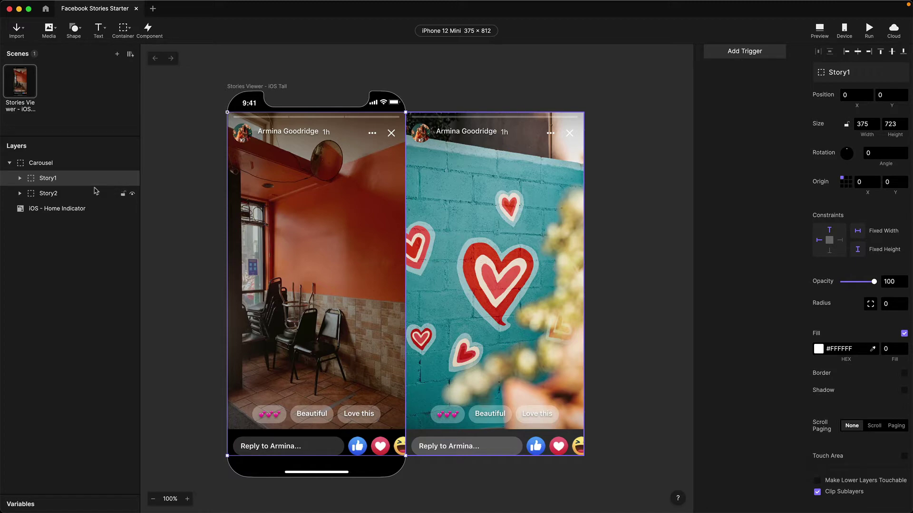
# Inspect the Carousel, Story1 and Story2 layers, then expand Story1.
pyautogui.click(26, 164)
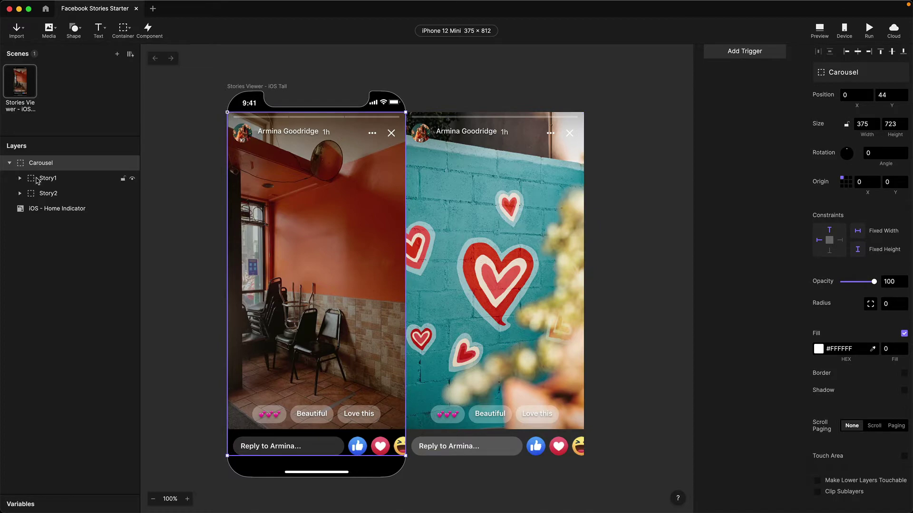
pyautogui.click(40, 181)
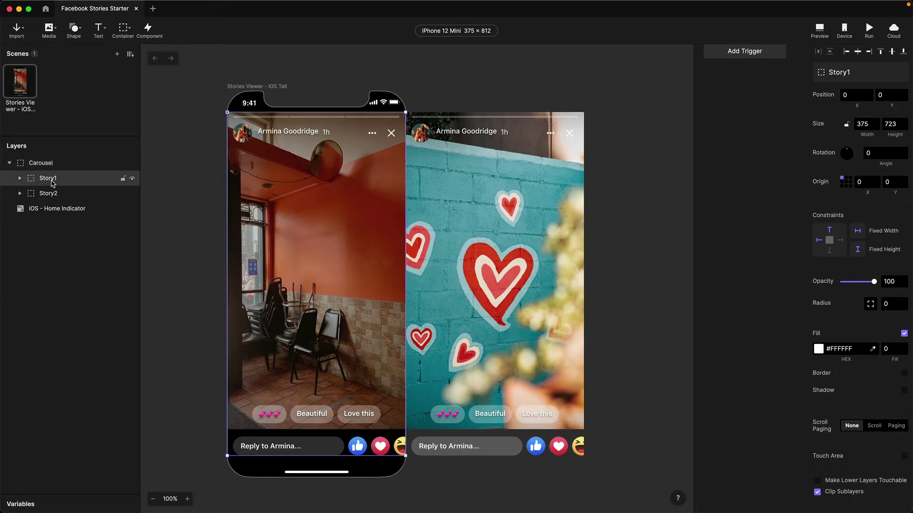
pyautogui.click(51, 196)
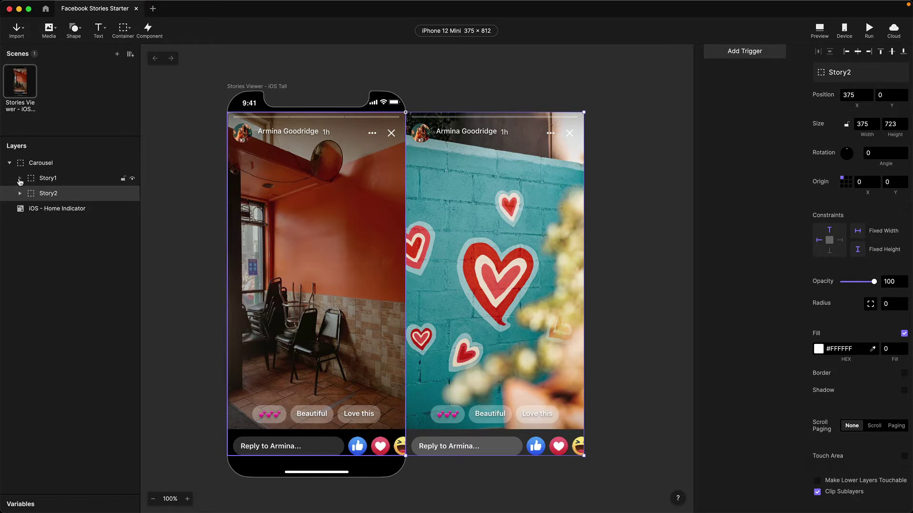
pyautogui.click(20, 179)
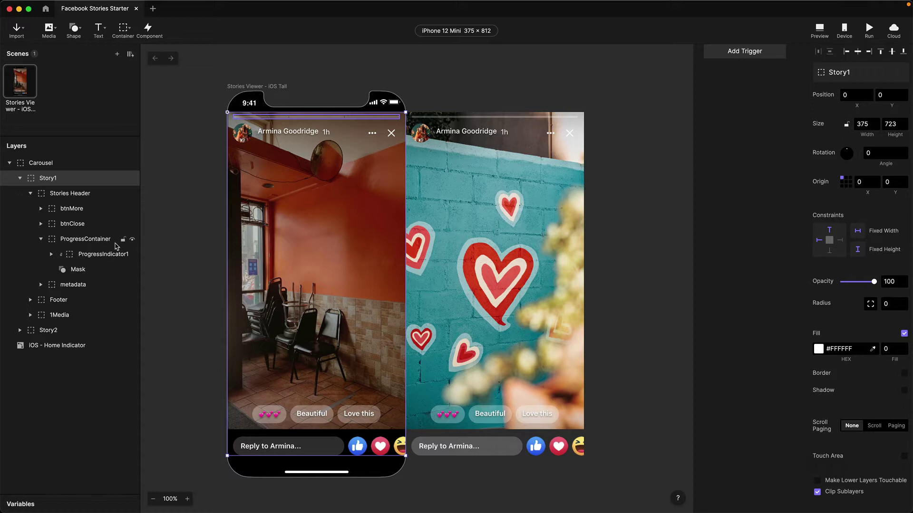
# Expand ProgressIndicator1 and inspect its ProgressFill1 and 350×11 Mask layers.
pyautogui.click(53, 259)
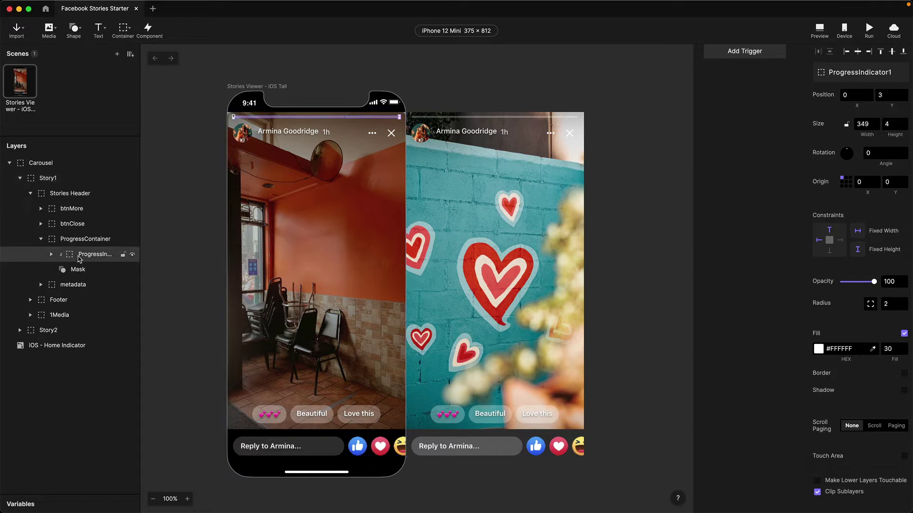
pyautogui.click(52, 255)
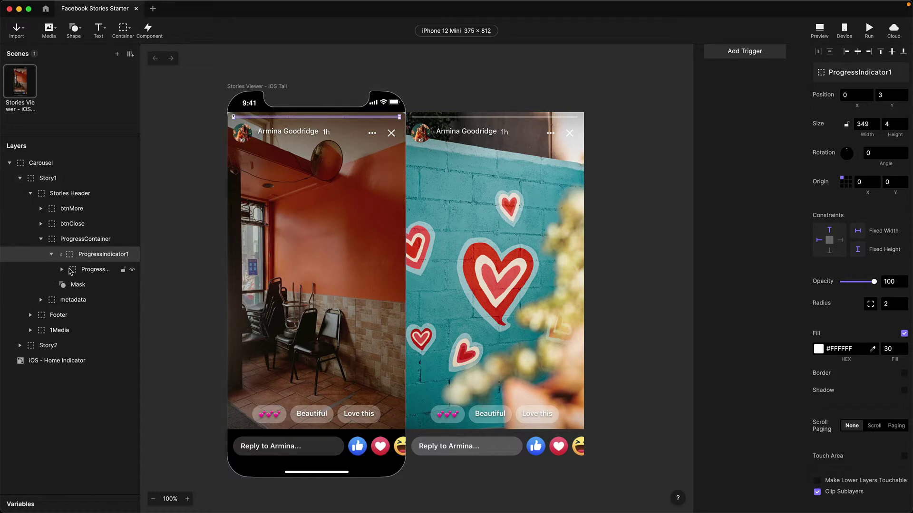
pyautogui.click(71, 269)
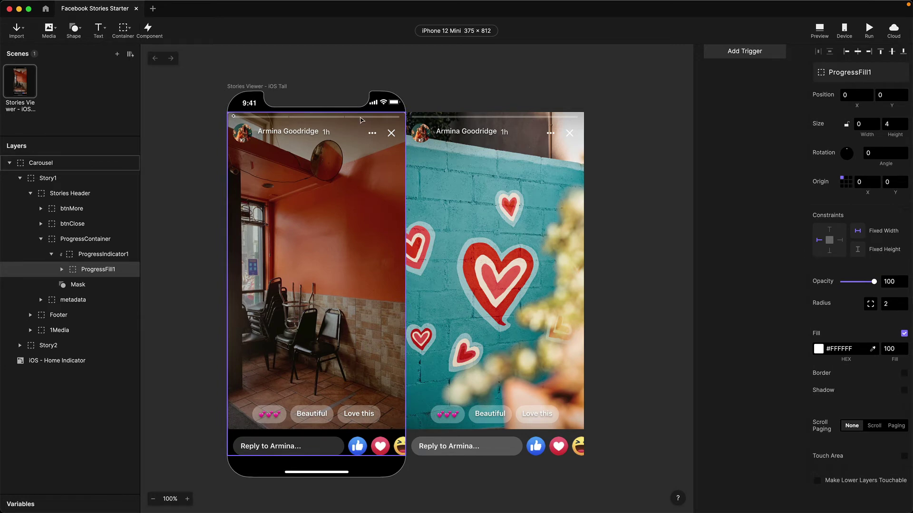
pyautogui.click(78, 284)
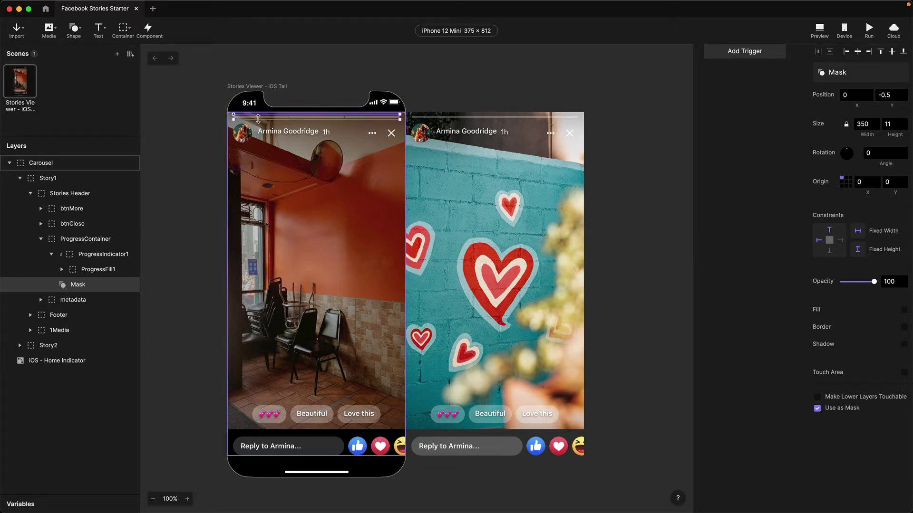
# Confirm Use as Mask is on for the Mask layer, then collapse ProgressContainer.
pyautogui.rightClick(68, 285)
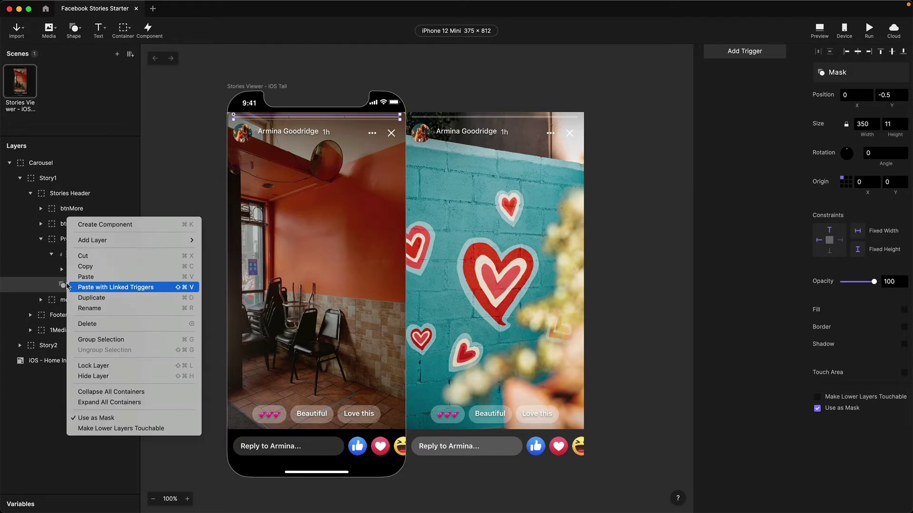
pyautogui.click(44, 275)
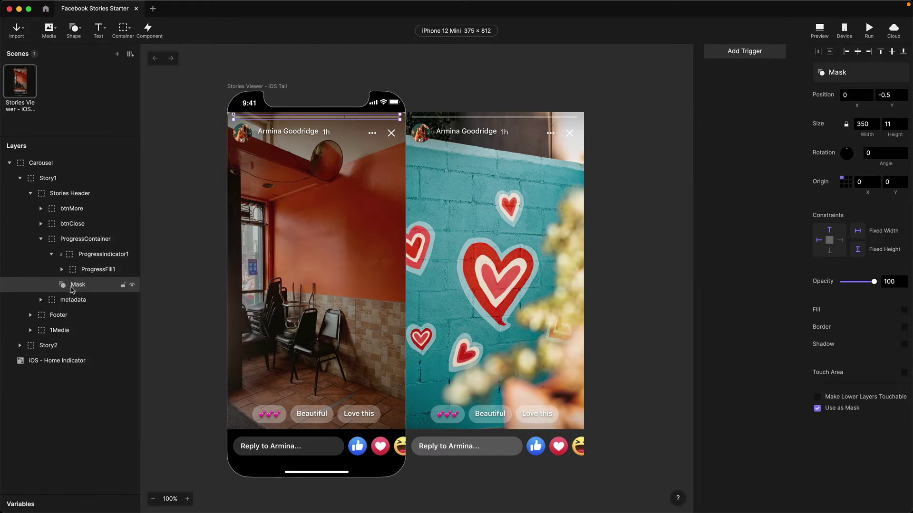
pyautogui.rightClick(76, 286)
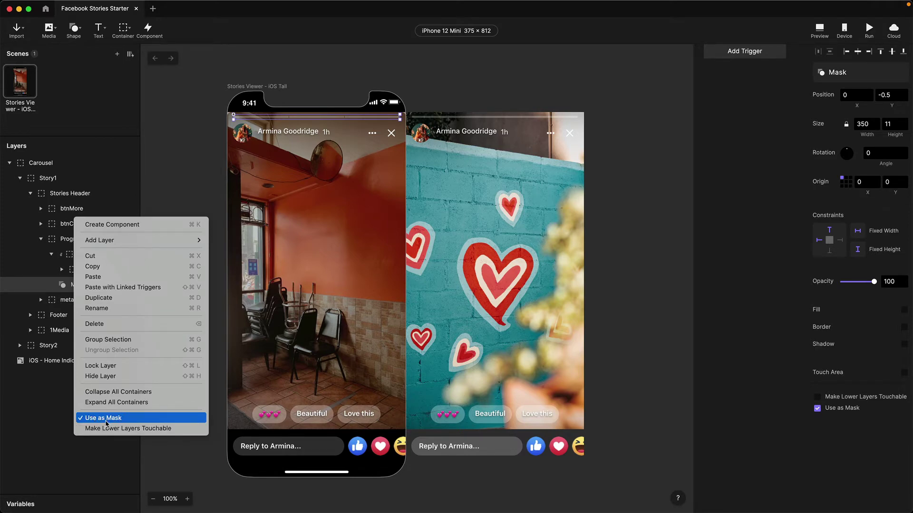
pyautogui.click(56, 426)
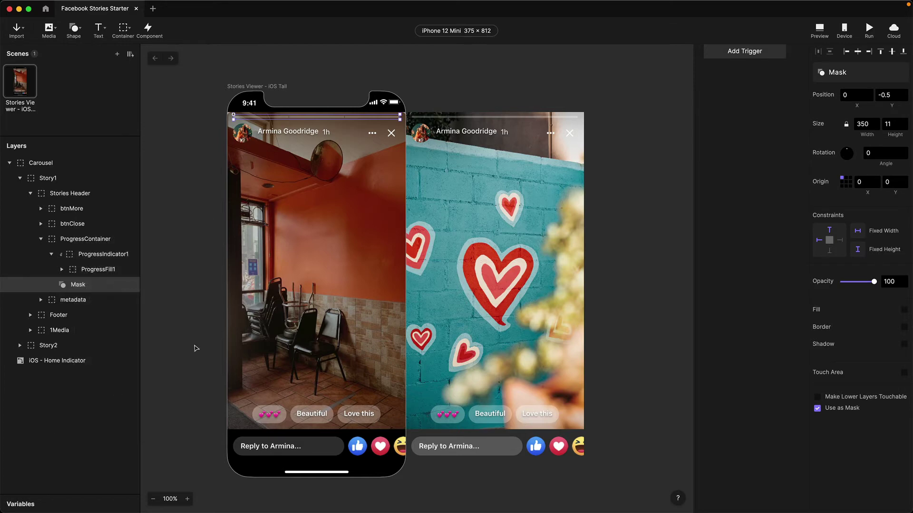
pyautogui.click(42, 244)
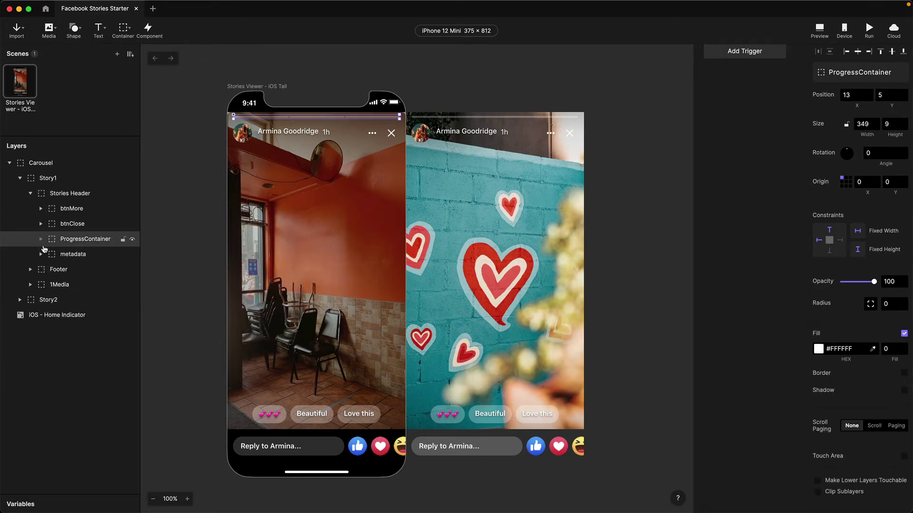
# Review Stories Media 1–3 in 1Media, then collapse 1Media, Stories Header and Story1.
pyautogui.click(30, 285)
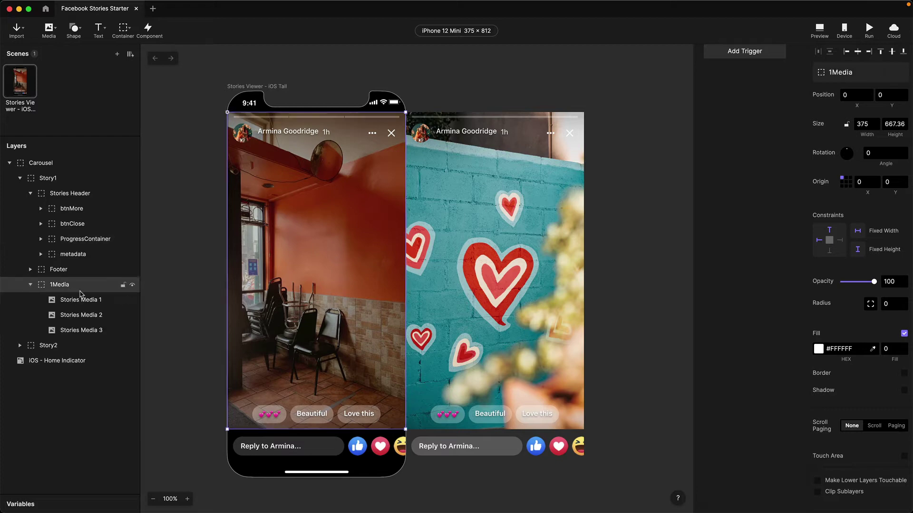
pyautogui.press('Down')
pyautogui.press('Down')
pyautogui.press('Down')
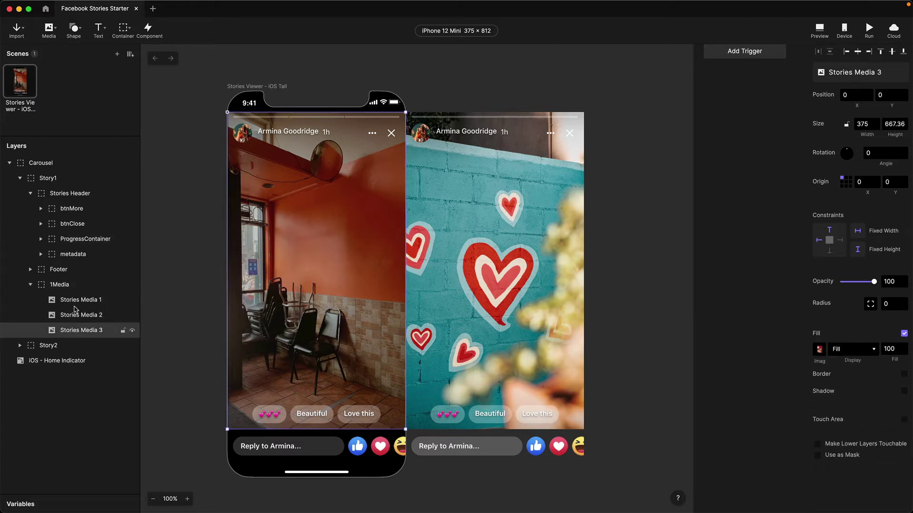
pyautogui.click(74, 305)
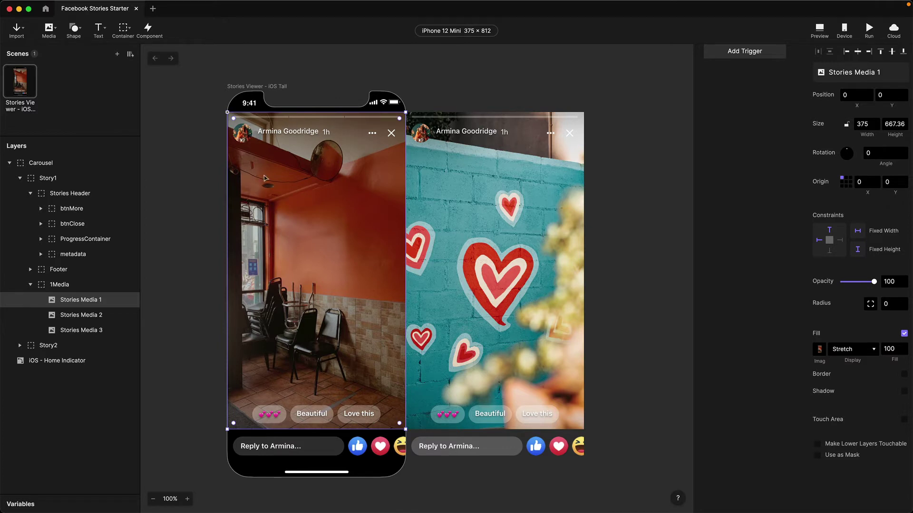
pyautogui.click(31, 284)
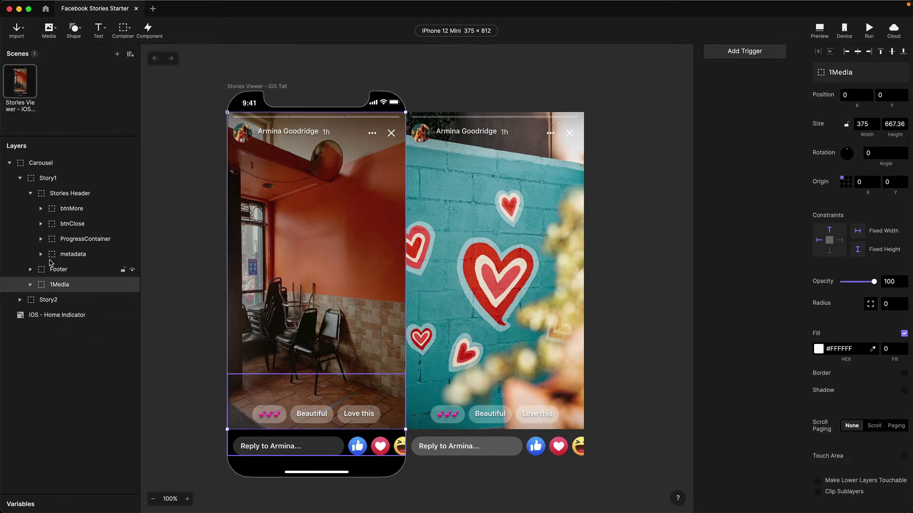
pyautogui.click(31, 194)
pyautogui.click(20, 179)
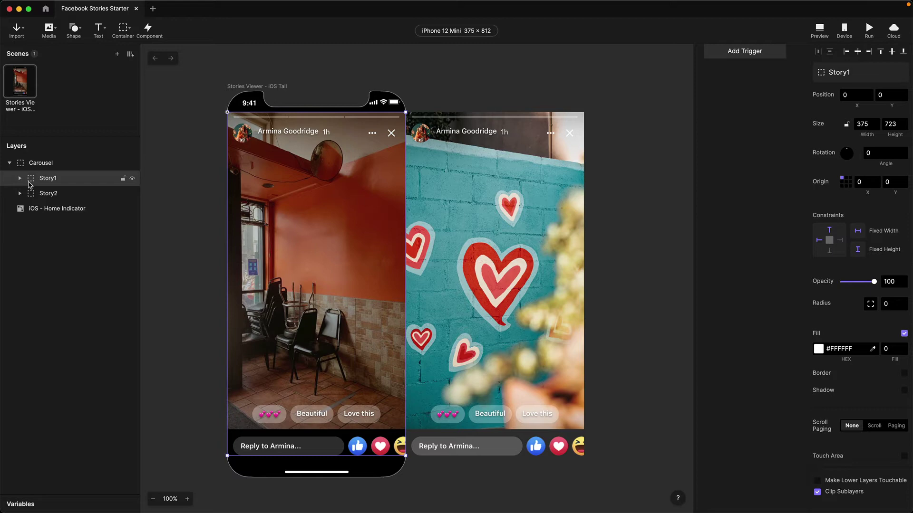
# Set the Carousel's Scroll Paging to Paging and launch the Preview.
pyautogui.click(27, 165)
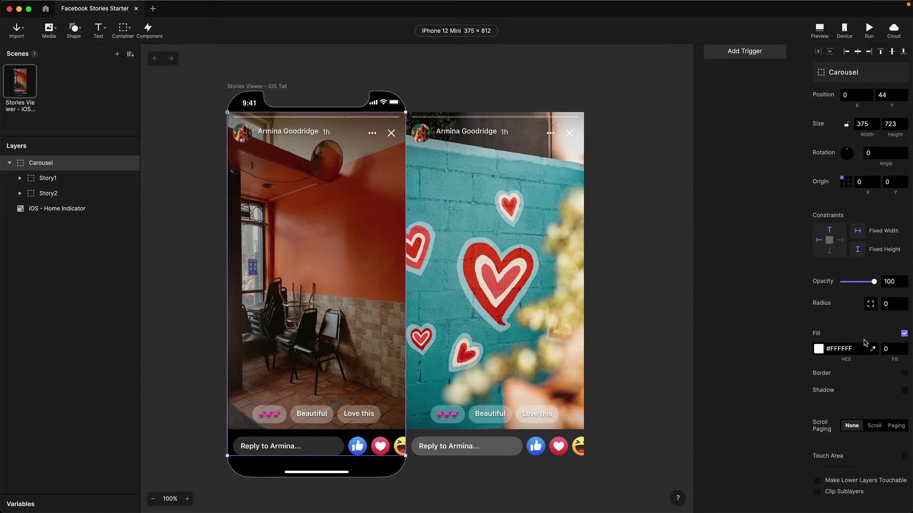
pyautogui.click(896, 426)
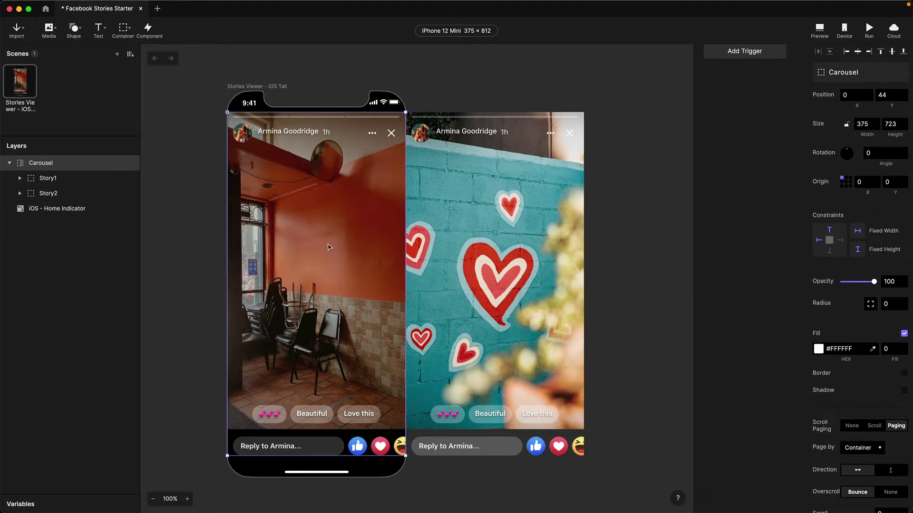
pyautogui.click(819, 31)
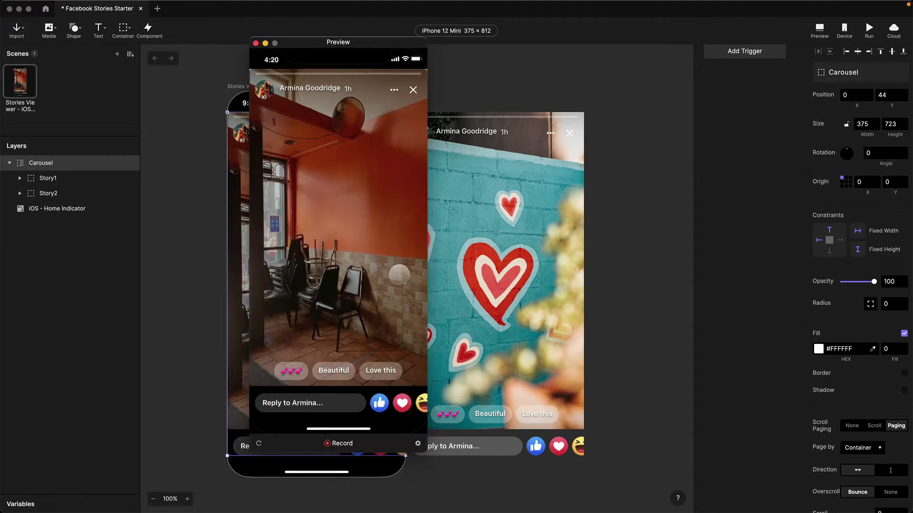
# Test paging between both stories in Preview, close it, and stretch the Carousel across both stories.
pyautogui.moveTo(392, 270)
pyautogui.mouseDown()
pyautogui.moveTo(305, 271)
pyautogui.moveTo(404, 276)
pyautogui.mouseUp()
pyautogui.click(256, 44)
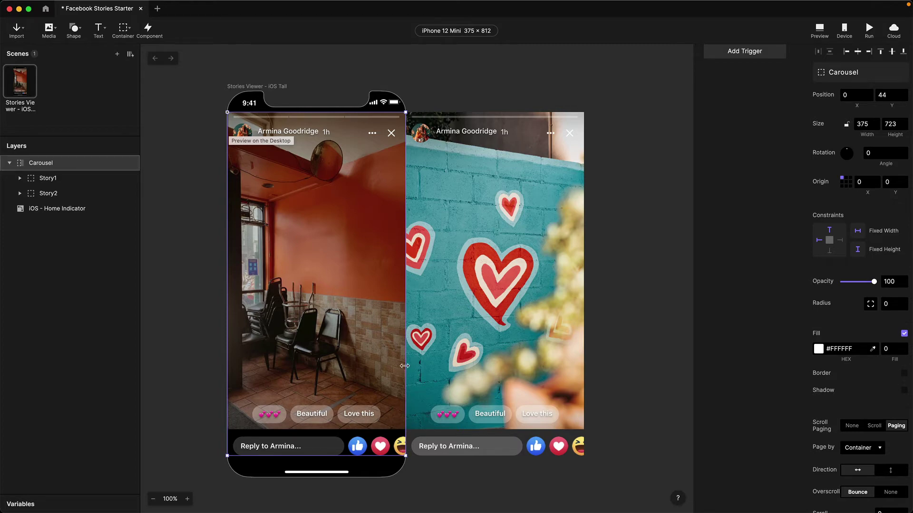
pyautogui.moveTo(405, 366)
pyautogui.mouseDown()
pyautogui.moveTo(586, 364)
pyautogui.moveTo(405, 377)
pyautogui.mouseUp()
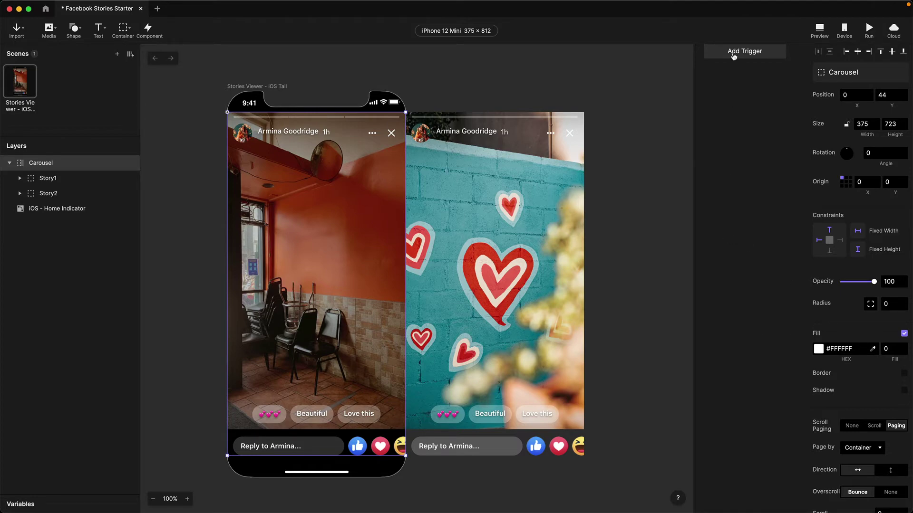
# Add a Start trigger with a Scale response targeting ProgressFill1.
pyautogui.moveTo(692, 85); pyautogui.dragTo(601, 98)
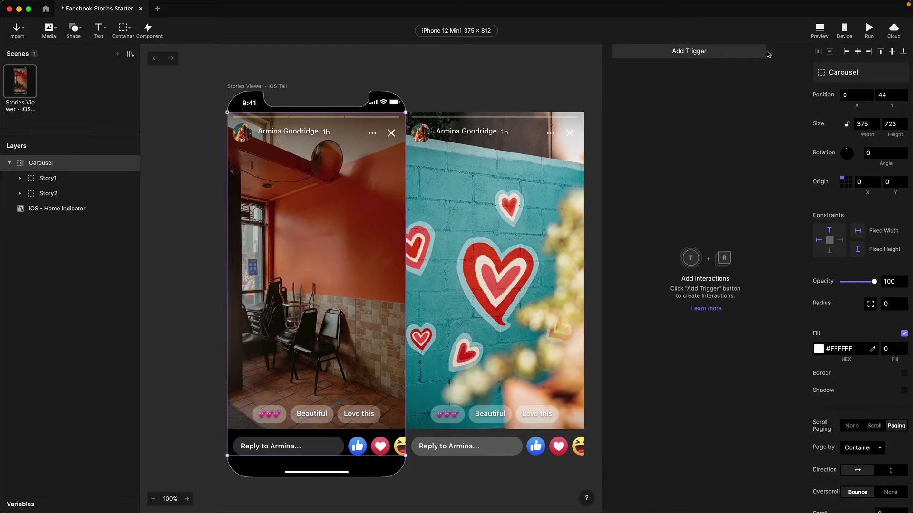
pyautogui.click(639, 58)
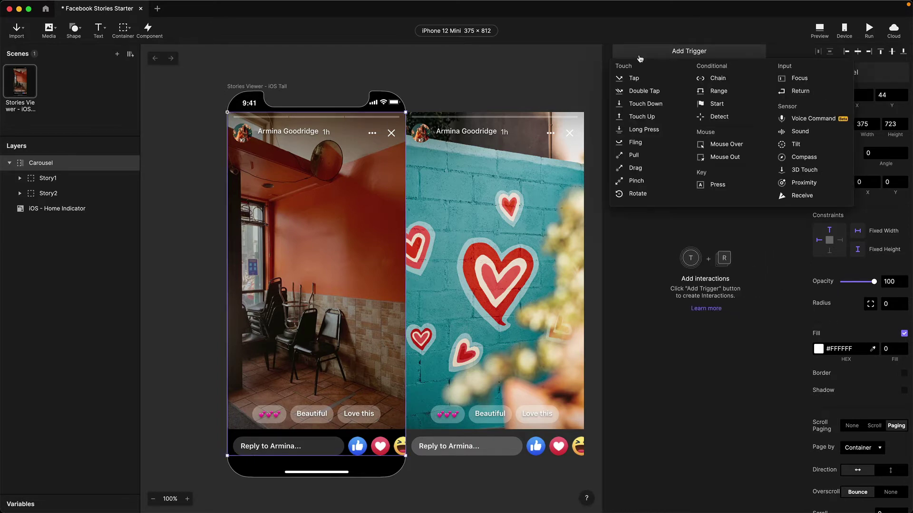
pyautogui.click(719, 107)
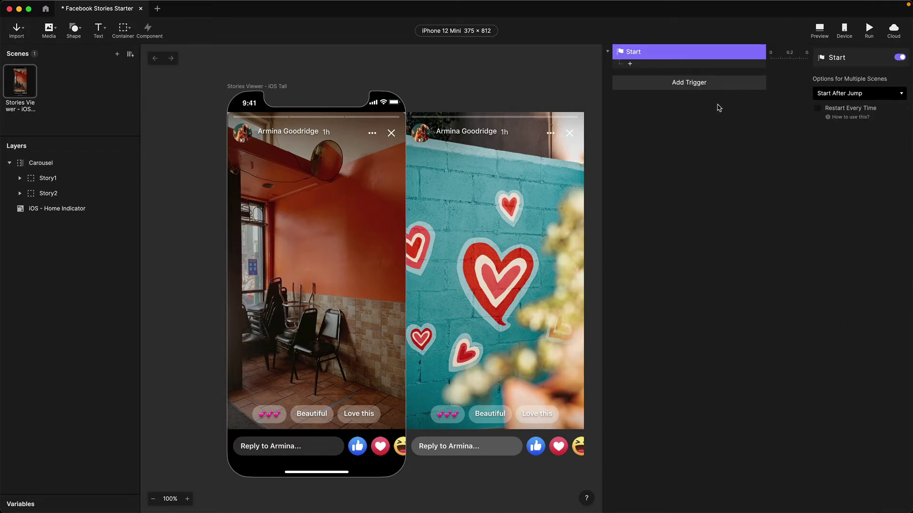
pyautogui.click(631, 64)
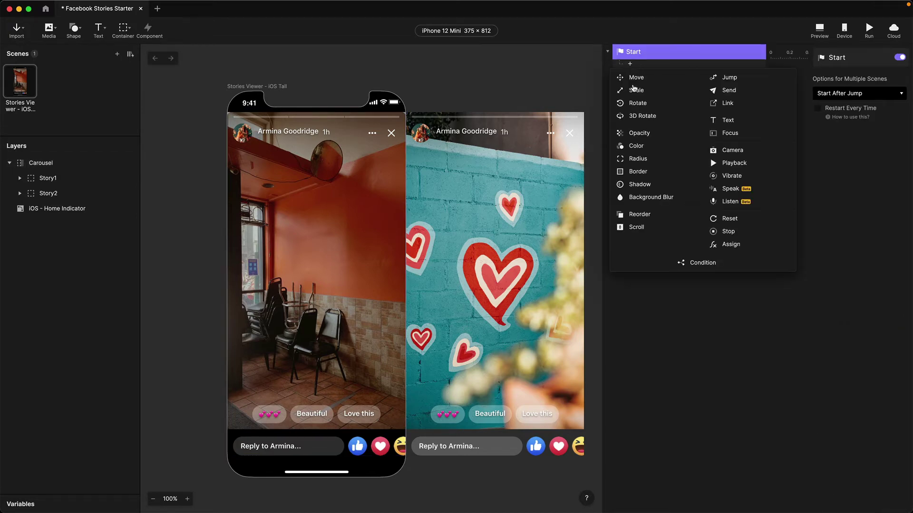
pyautogui.click(634, 90)
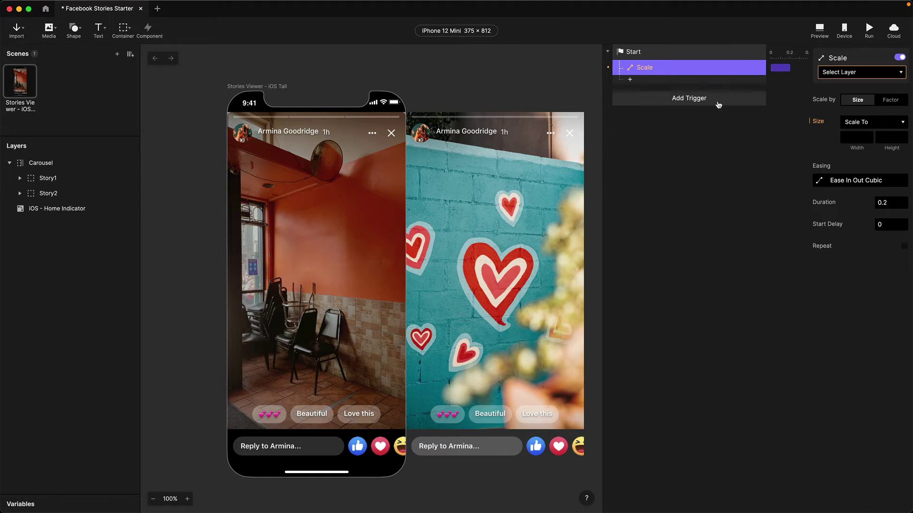
pyautogui.click(839, 74)
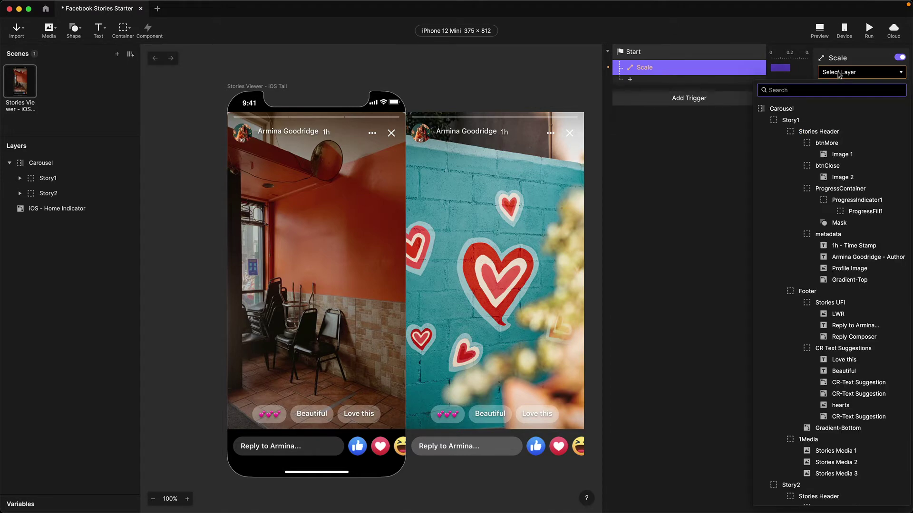
pyautogui.write('t')
pyautogui.press('BackSpace')
pyautogui.write('pro')
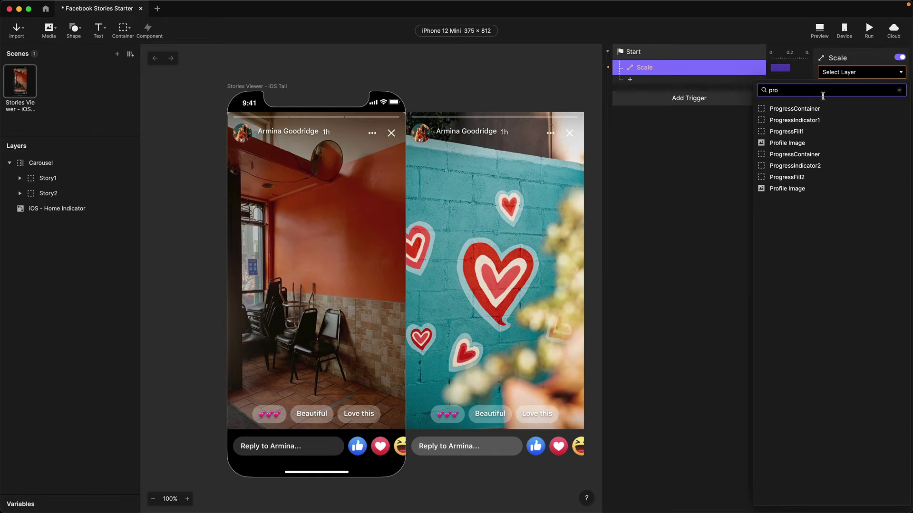
pyautogui.click(787, 131)
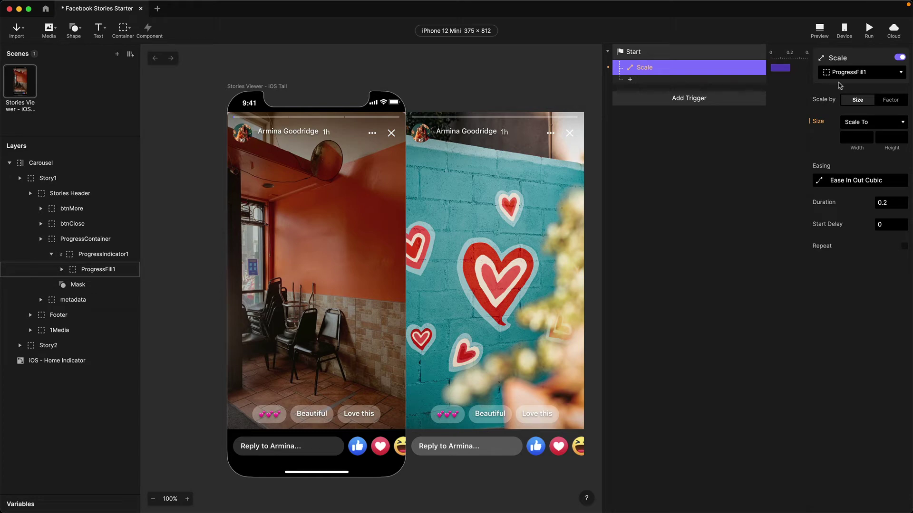
# Check ProgressContainer's full width and set the Scale target width to 349.
pyautogui.click(87, 270)
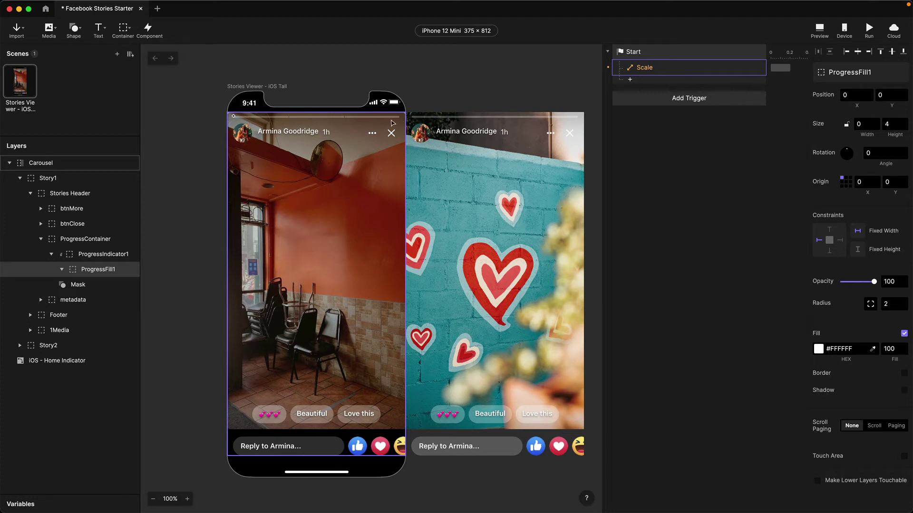
pyautogui.click(66, 243)
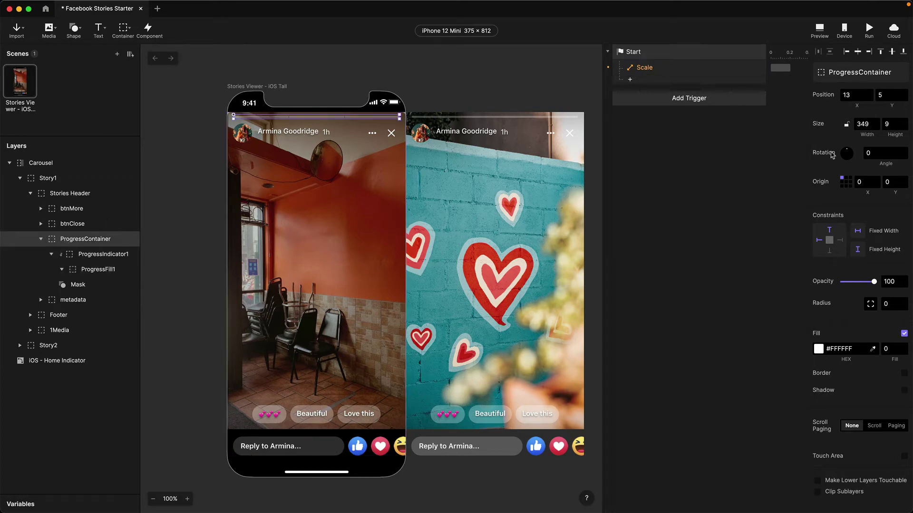
pyautogui.click(647, 68)
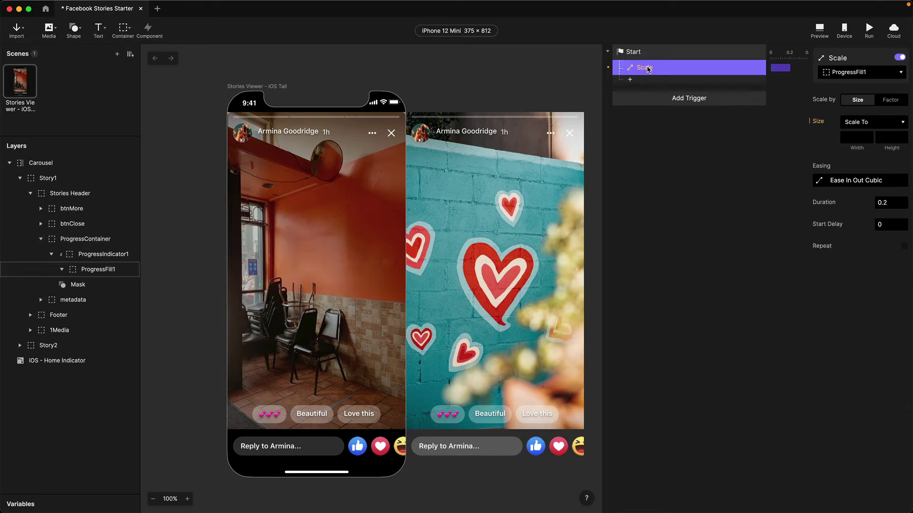
pyautogui.click(853, 137)
pyautogui.write('349')
pyautogui.press('Return')
# Change the ProgressFill1 Scale easing from Ease In Out to Linear with a duration of 20.
pyautogui.click(819, 183)
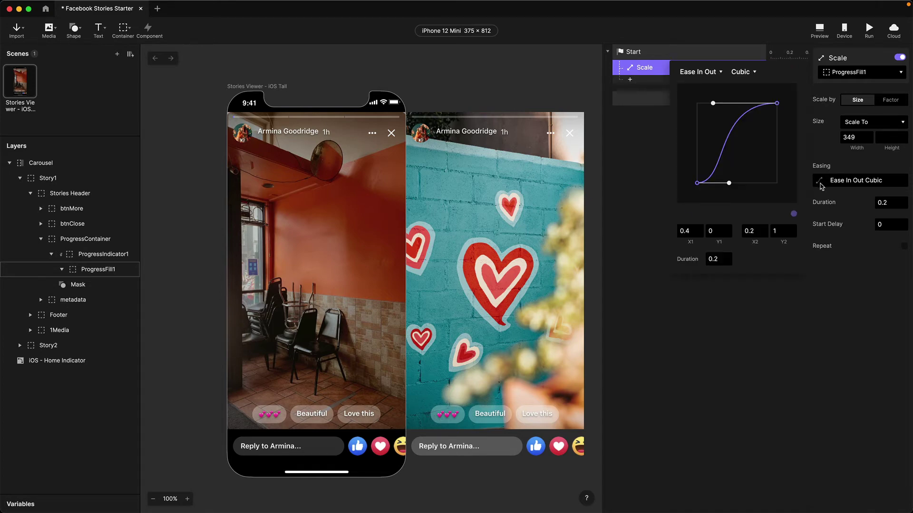
pyautogui.click(715, 74)
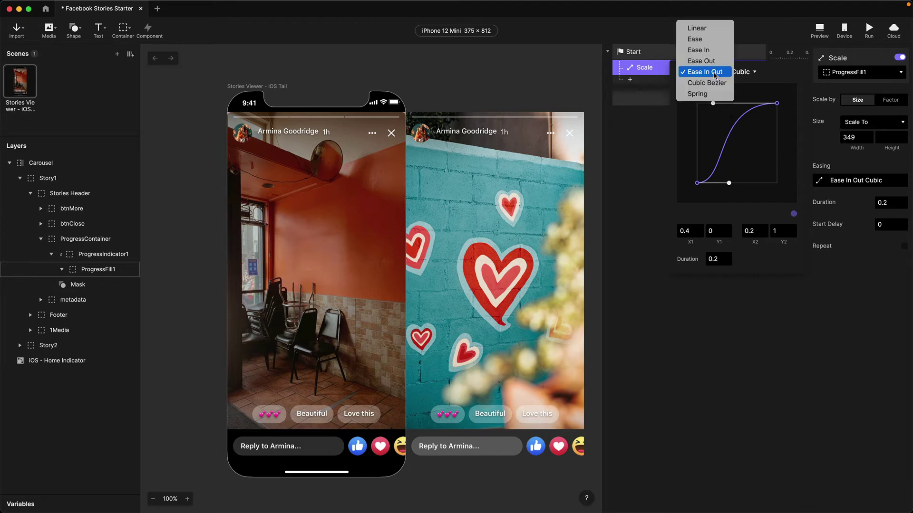
pyautogui.click(708, 29)
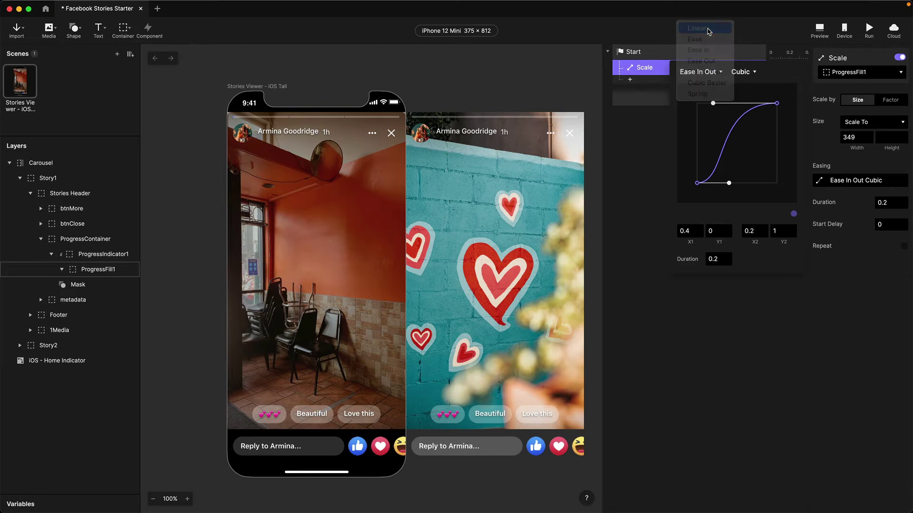
pyautogui.click(749, 411)
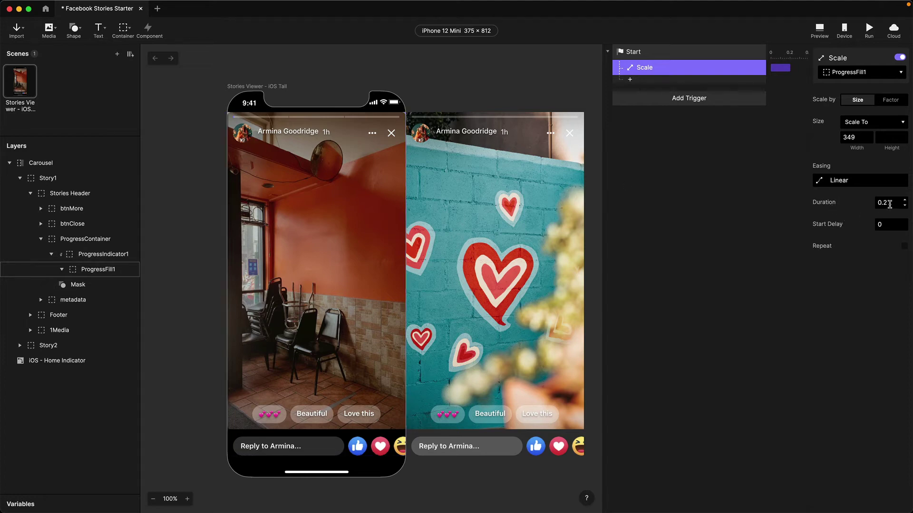
pyautogui.click(887, 203)
pyautogui.write('20')
pyautogui.press('Return')
pyautogui.click(819, 29)
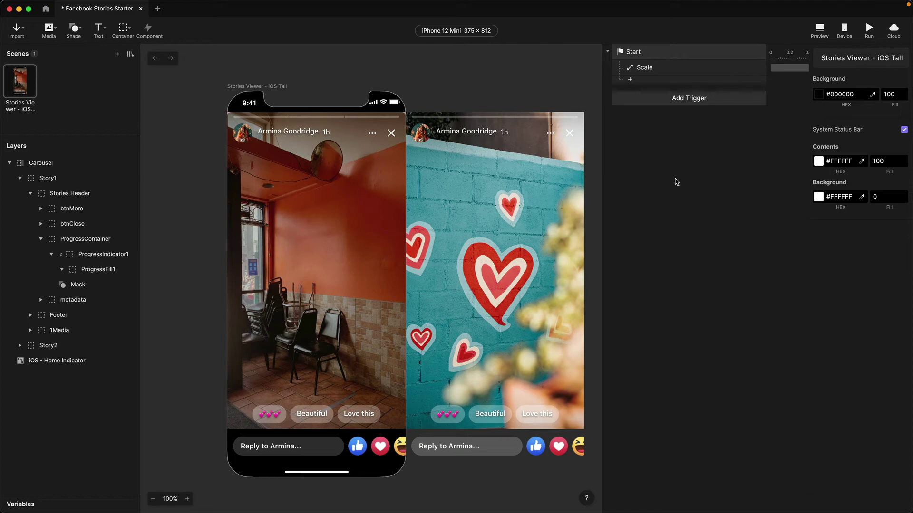
# Add a Detect trigger with ProgressFill1 as its layer and Width as the watched property.
pyautogui.click(670, 100)
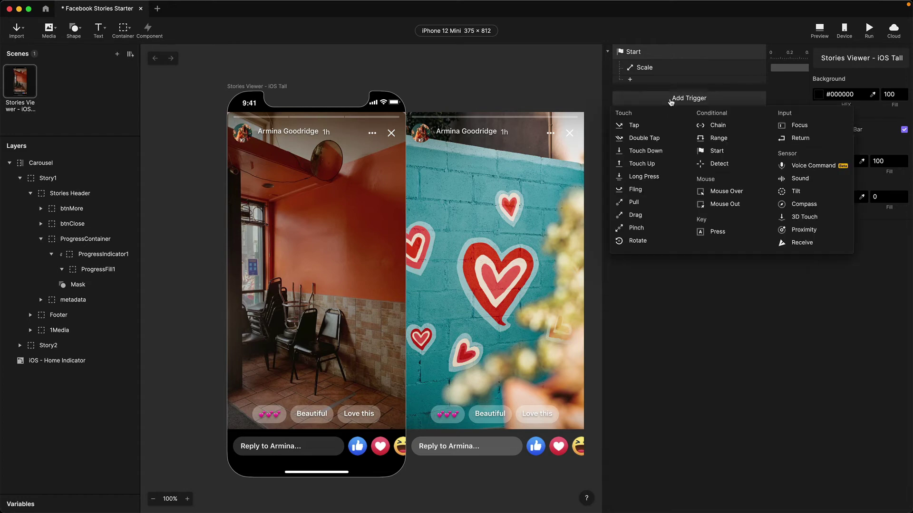
pyautogui.click(710, 164)
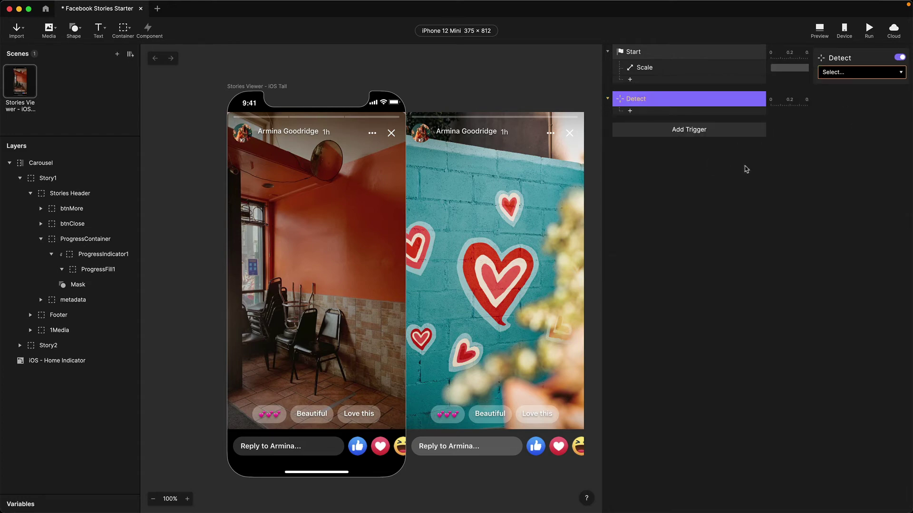
pyautogui.click(852, 75)
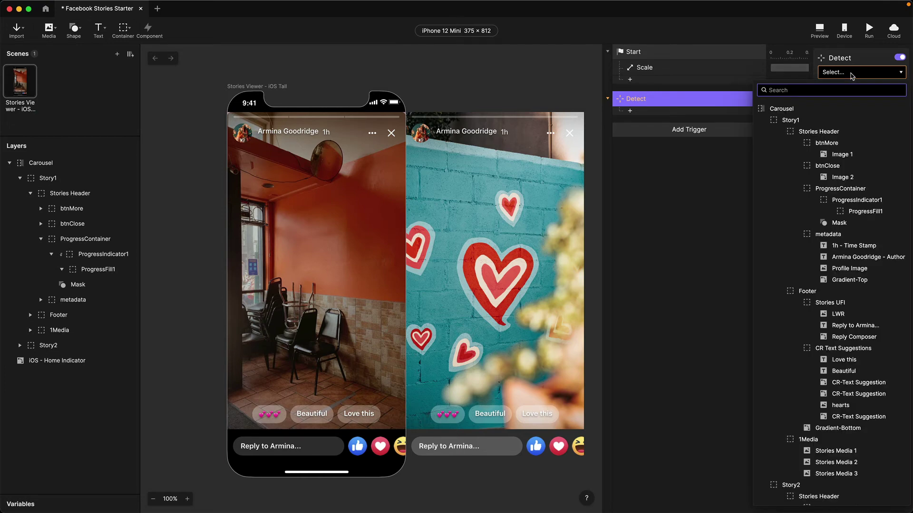
pyautogui.write('progre')
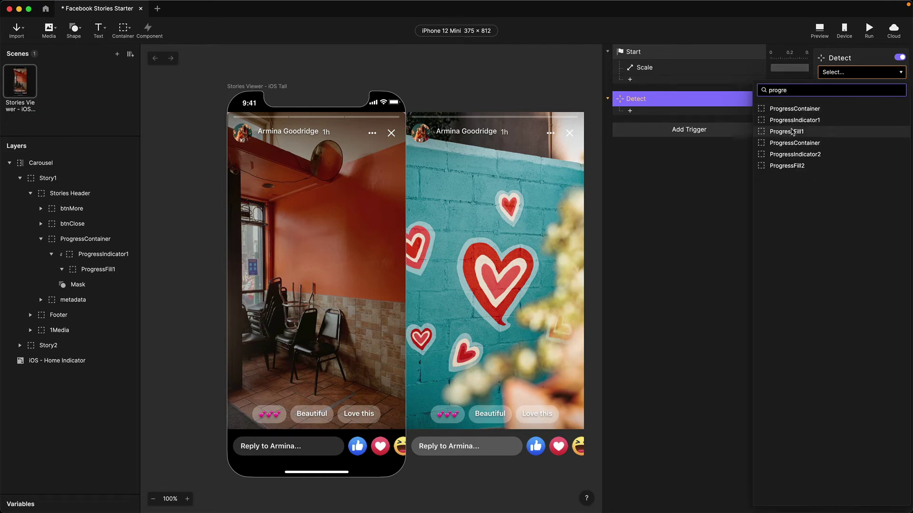
pyautogui.click(791, 131)
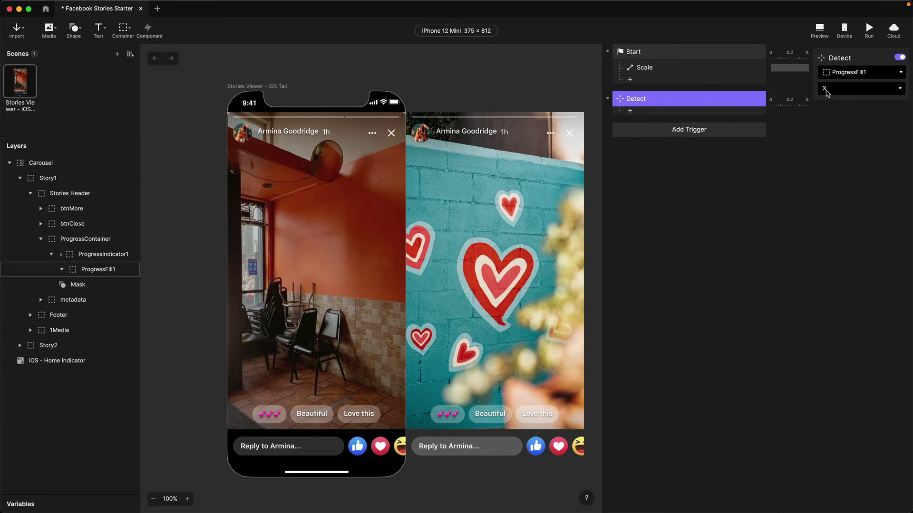
pyautogui.click(833, 93)
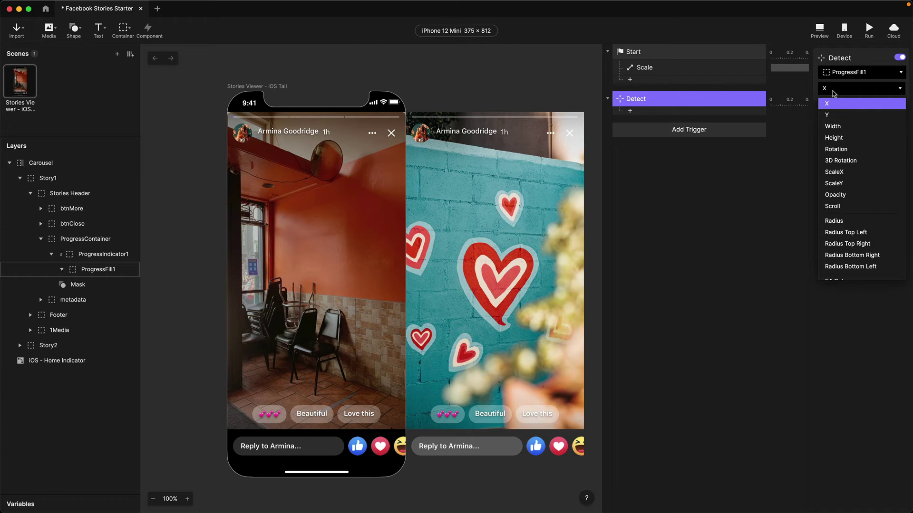
pyautogui.click(827, 127)
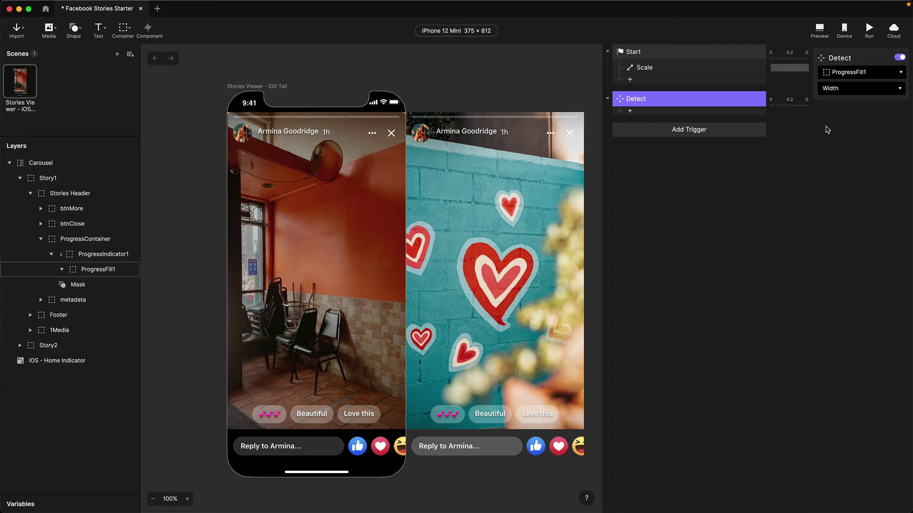
# Add a Condition under Detect checking ProgressFill1 Width > 117.
pyautogui.click(630, 111)
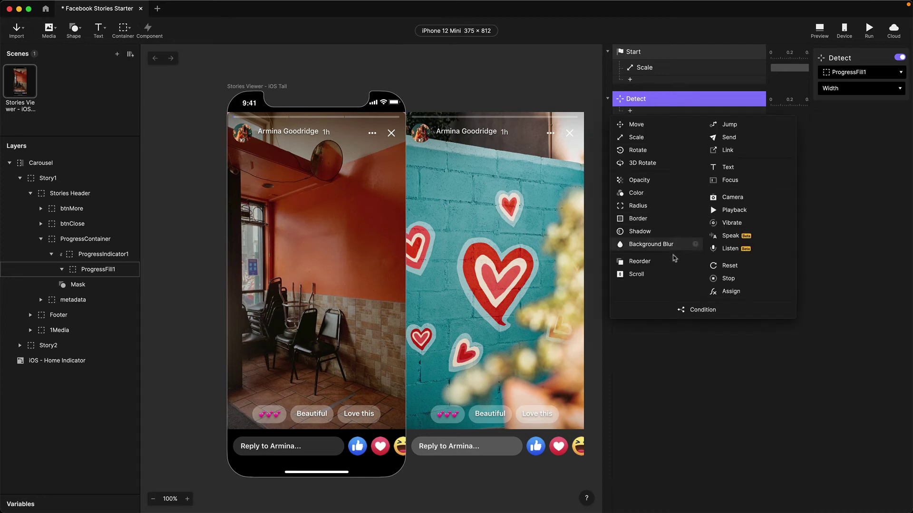
pyautogui.click(692, 310)
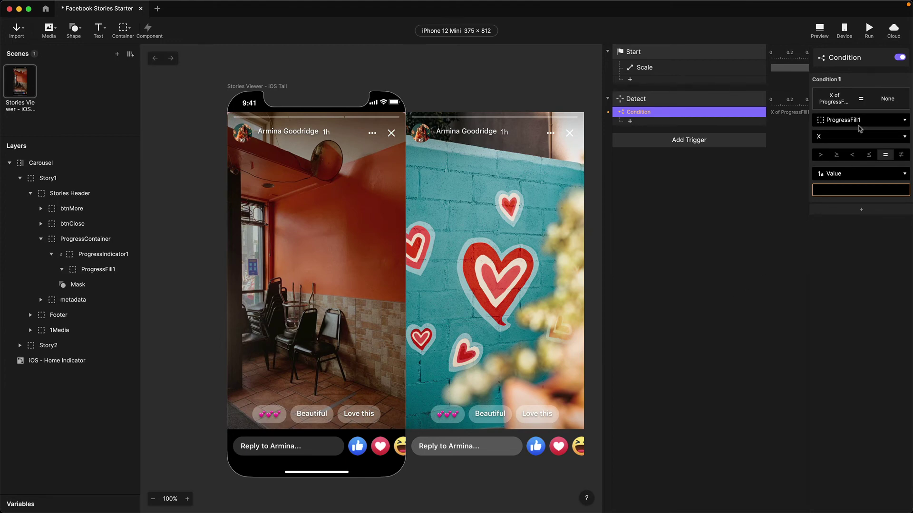
pyautogui.click(829, 139)
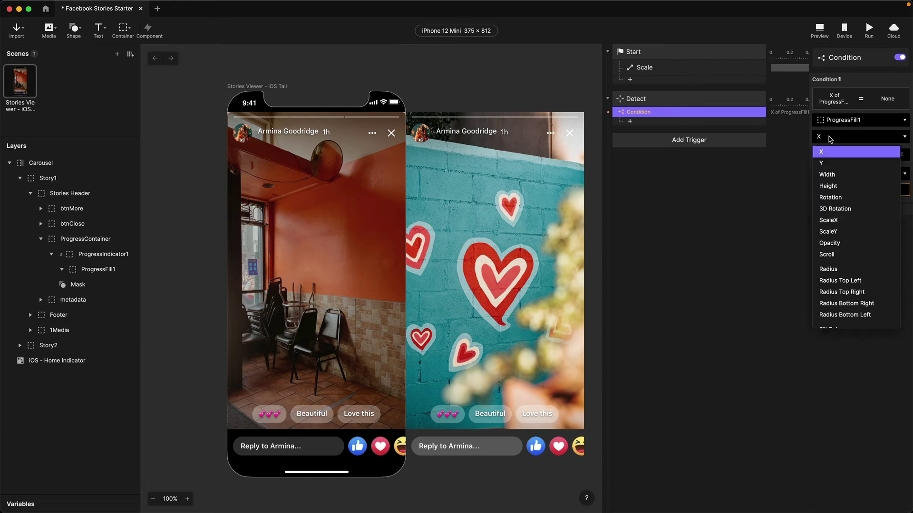
pyautogui.click(831, 176)
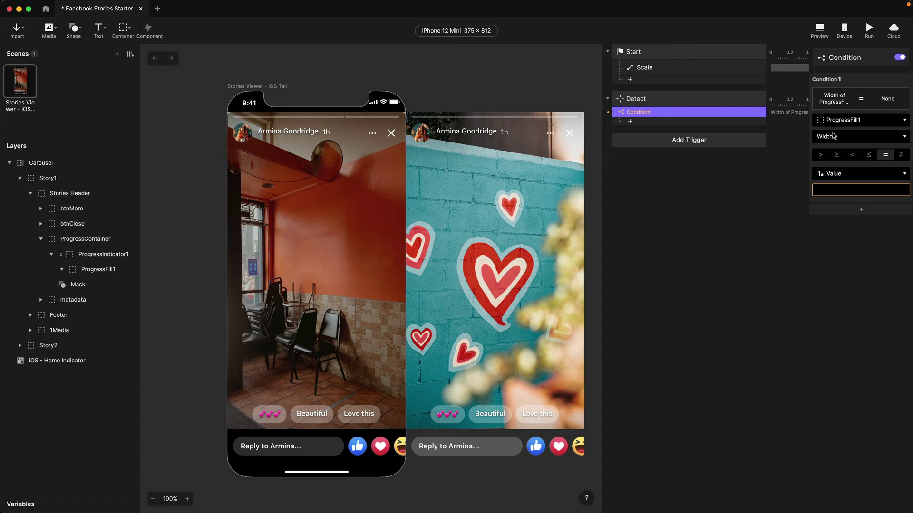
pyautogui.click(820, 155)
pyautogui.click(825, 190)
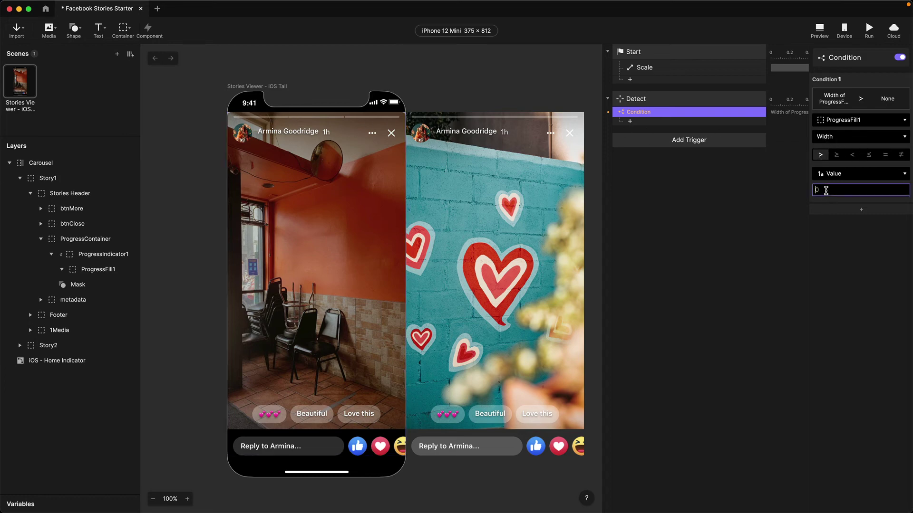
pyautogui.write('117')
pyautogui.press('Return')
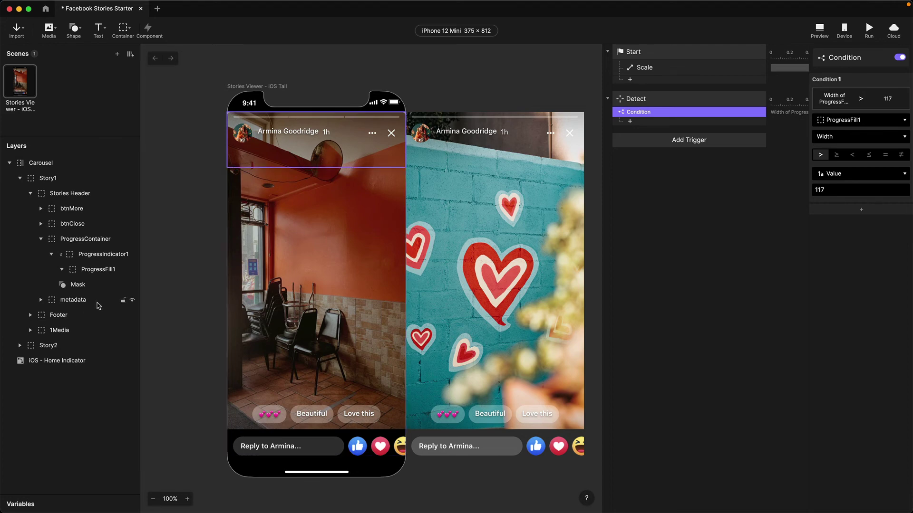
# Look over the Stories Media 1 and 2 layers inside 1Media, then collapse the group.
pyautogui.click(30, 331)
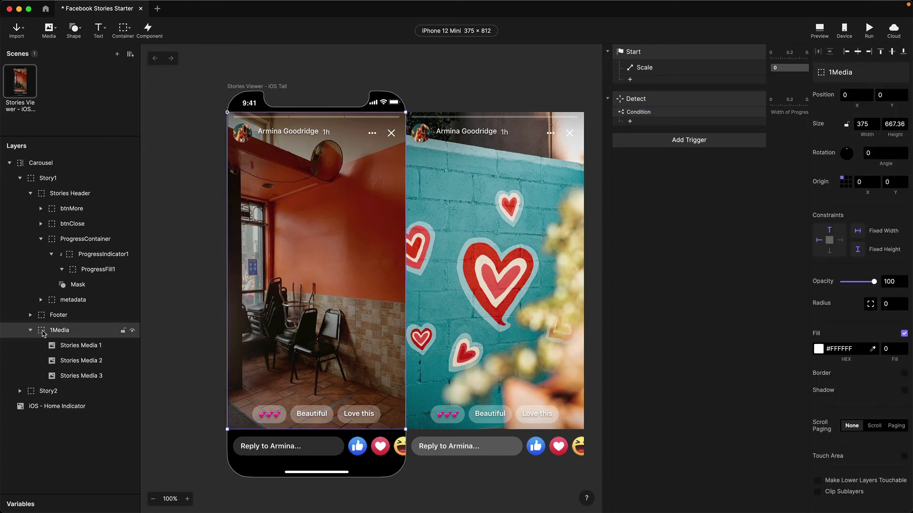
pyautogui.click(64, 350)
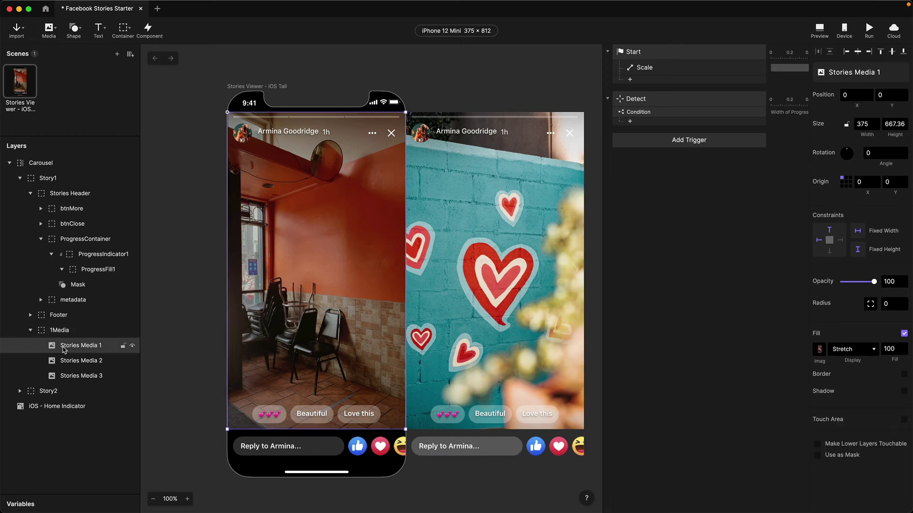
pyautogui.click(65, 361)
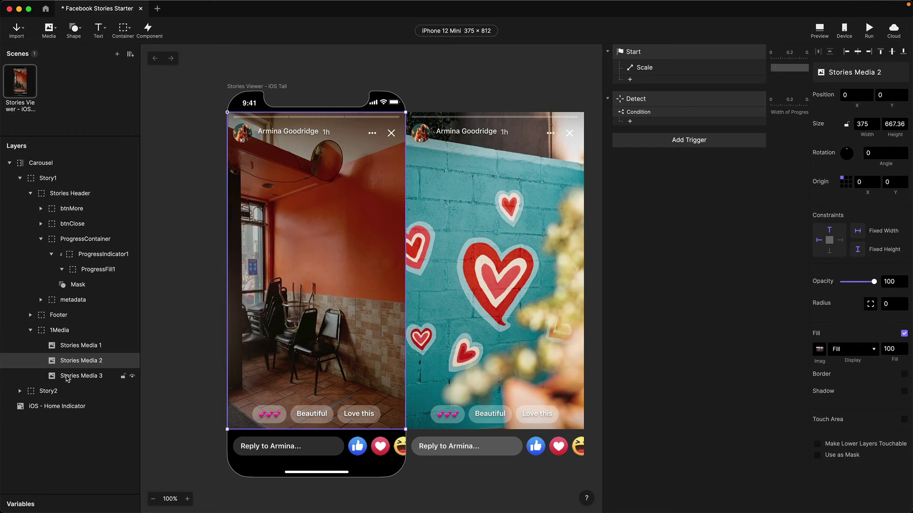
pyautogui.click(58, 349)
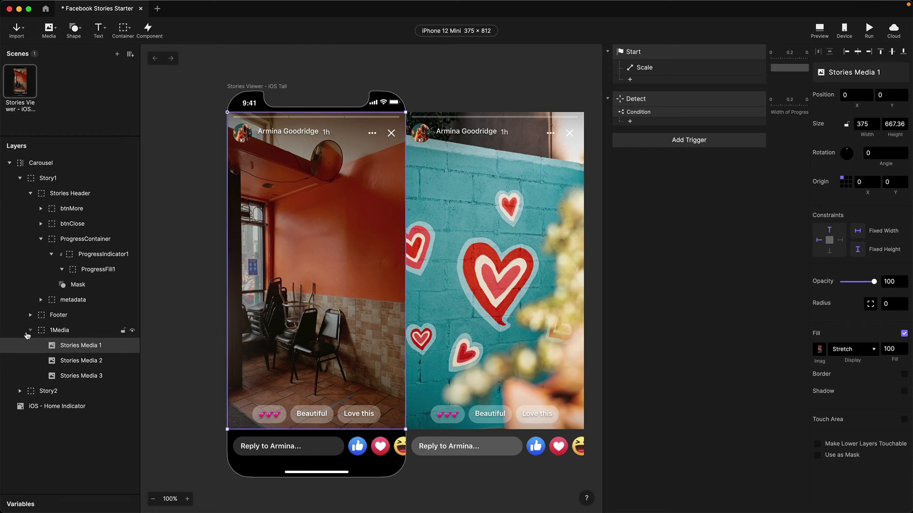
pyautogui.click(28, 333)
# Add an Opacity response under the Condition setting Stories Media 1 to opacity 0, duration 0.
pyautogui.click(639, 123)
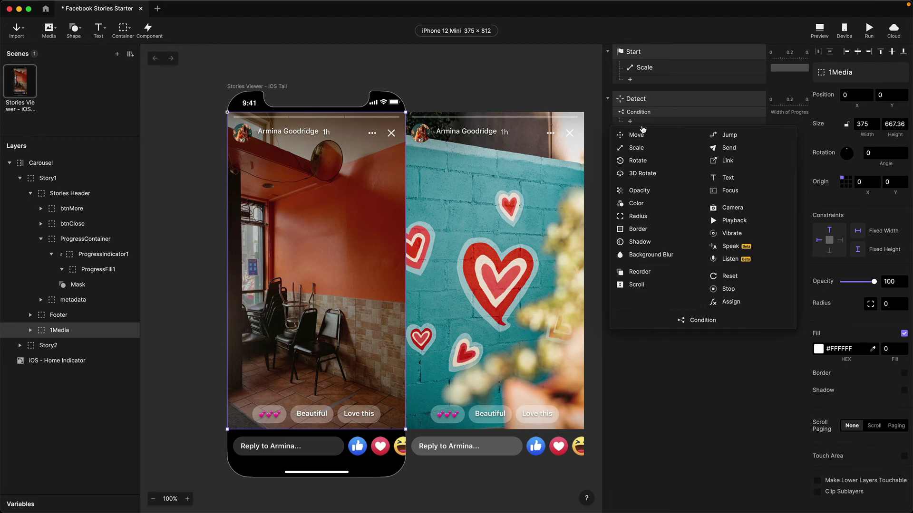
pyautogui.click(639, 191)
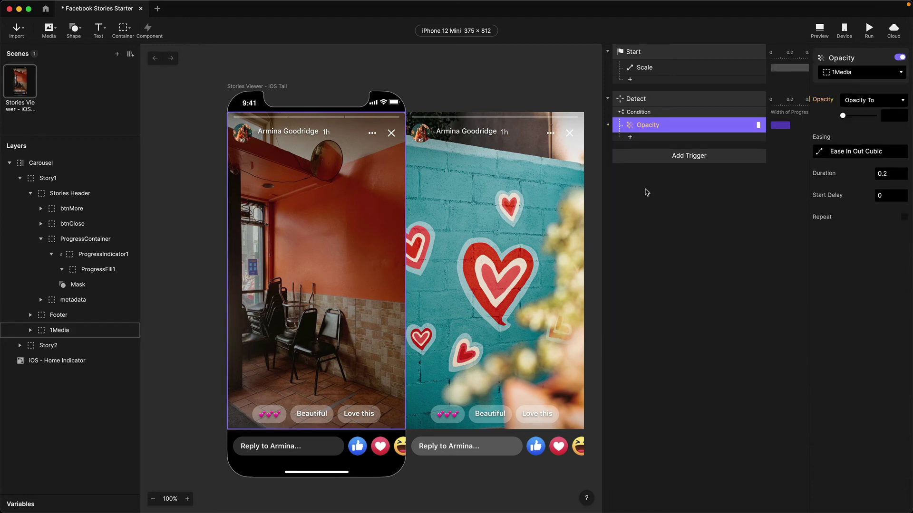
pyautogui.click(863, 73)
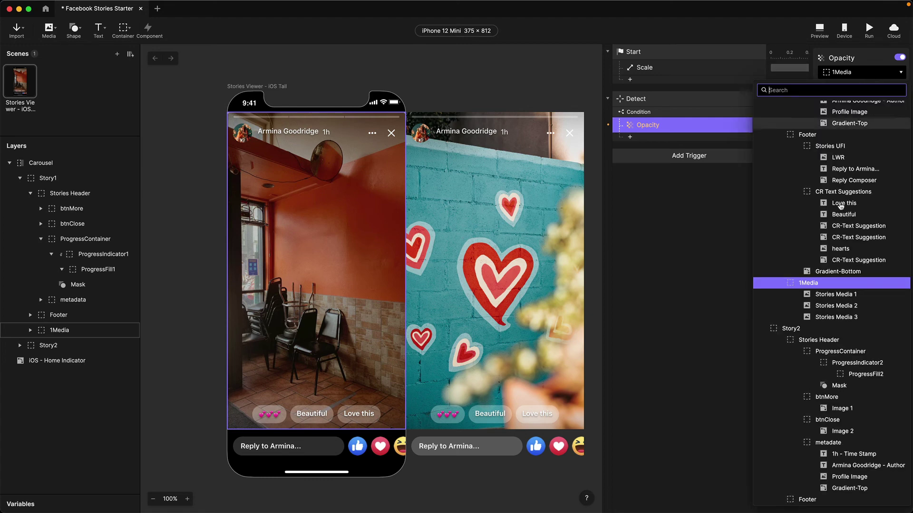
pyautogui.click(835, 294)
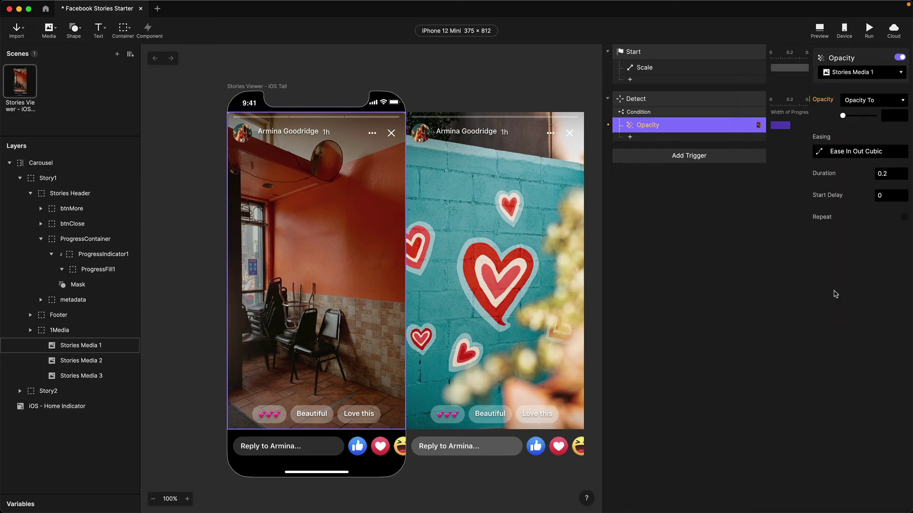
pyautogui.click(842, 115)
pyautogui.click(886, 175)
pyautogui.write('0')
pyautogui.press('Return')
# Duplicate the width condition with its Opacity response and change its threshold to 234.
pyautogui.click(638, 113)
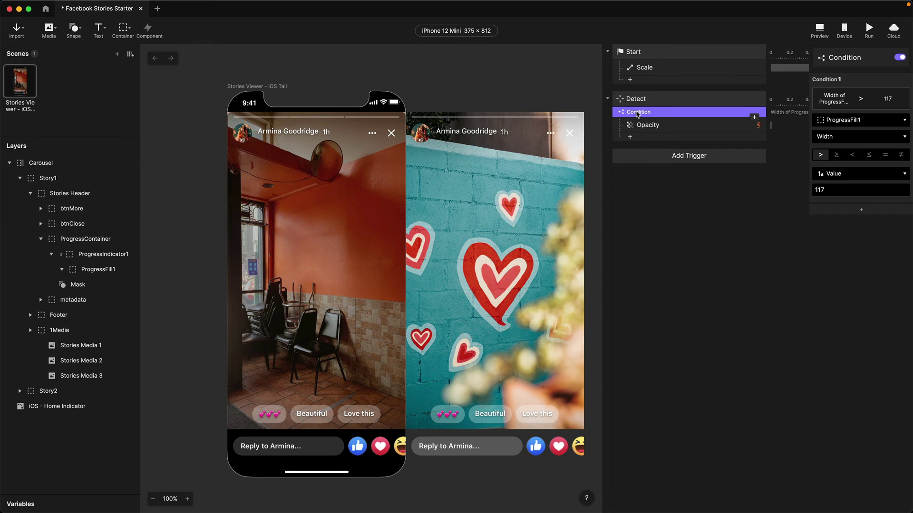
pyautogui.press('super+d')
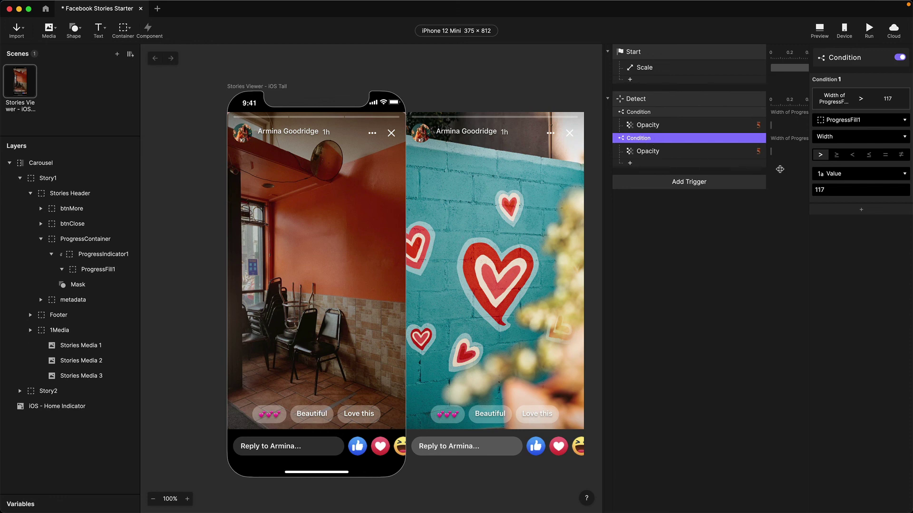
pyautogui.click(817, 190)
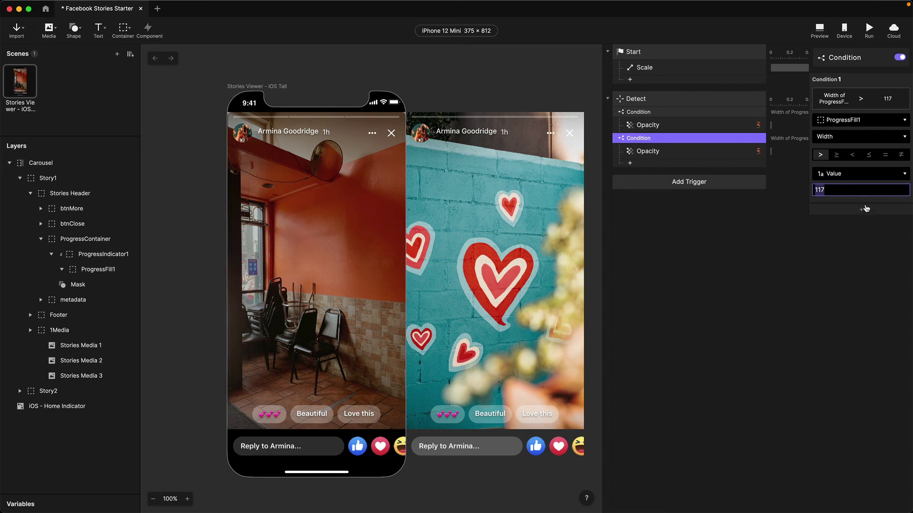
pyautogui.write('234')
pyautogui.press('Return')
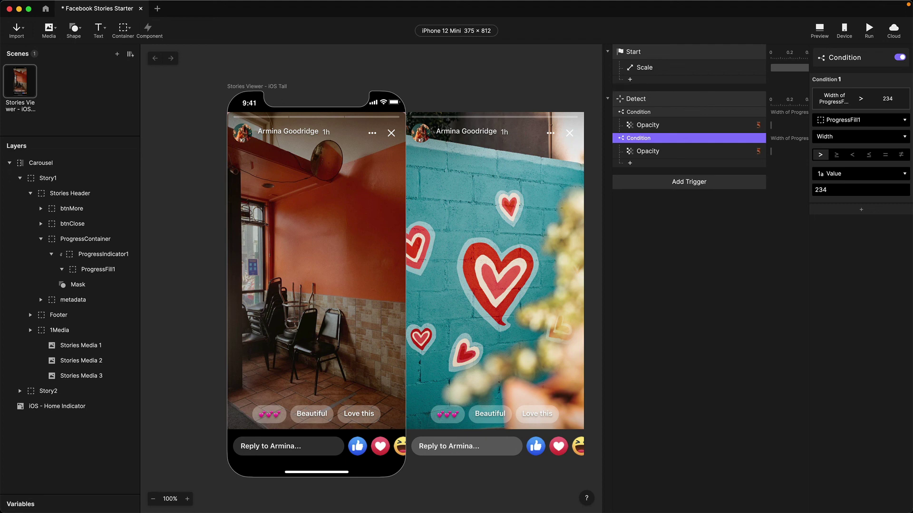
# Retarget the copied Opacity response to the Stories Media 2 layer.
pyautogui.click(670, 151)
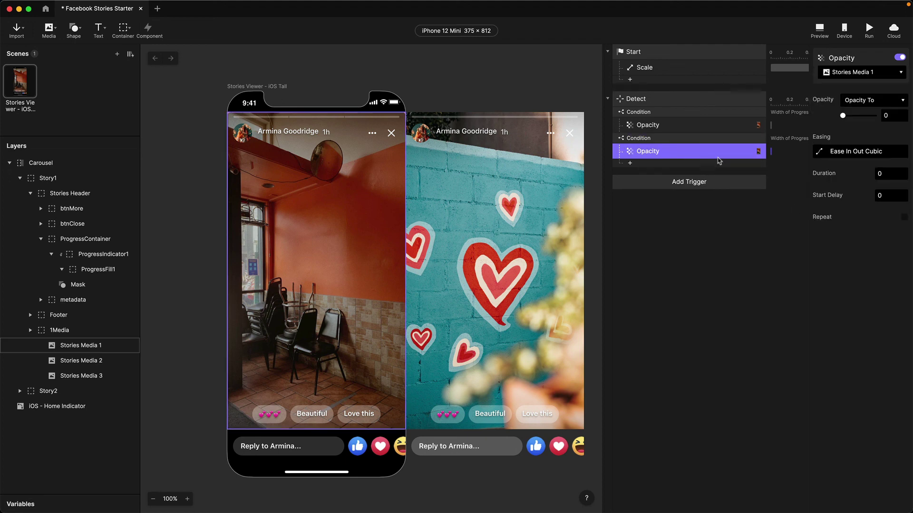
pyautogui.click(873, 73)
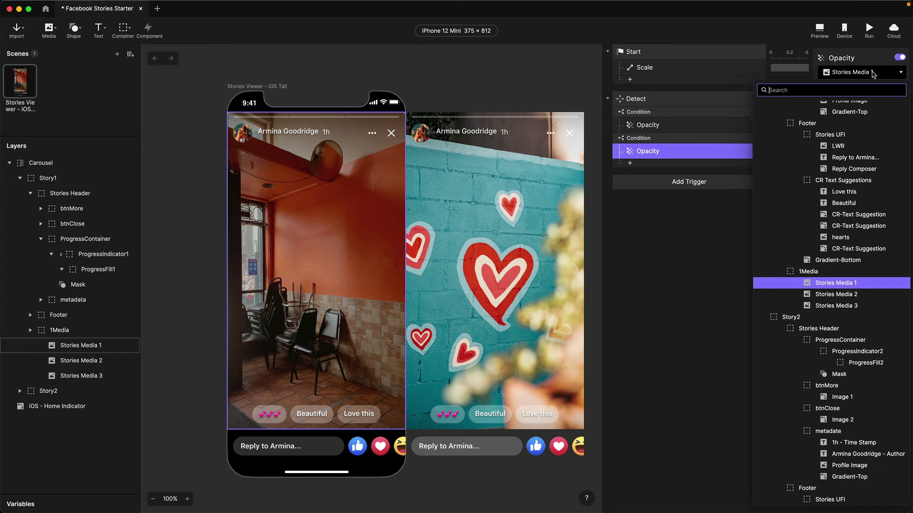
pyautogui.click(846, 294)
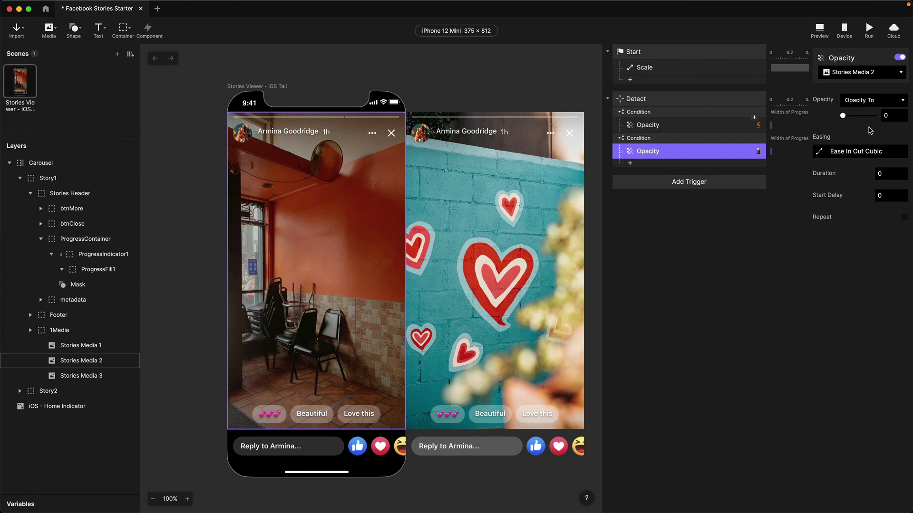
pyautogui.click(818, 32)
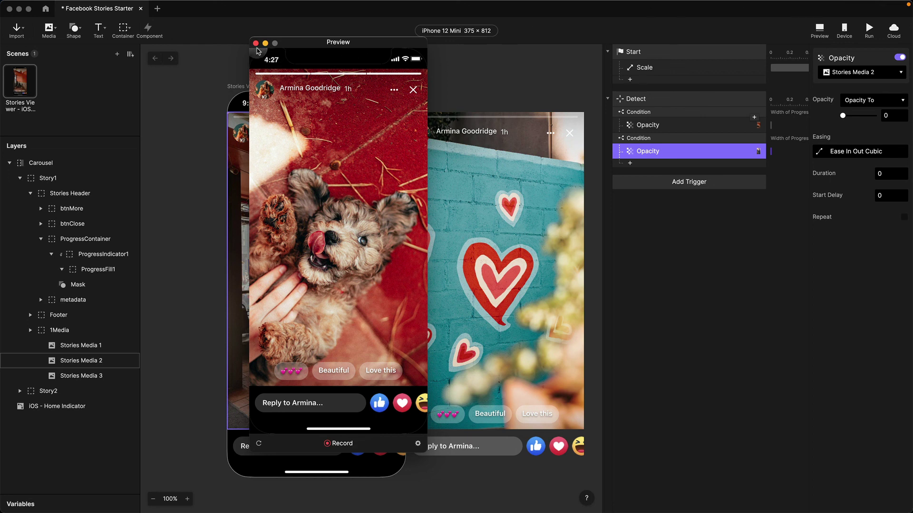
pyautogui.click(256, 44)
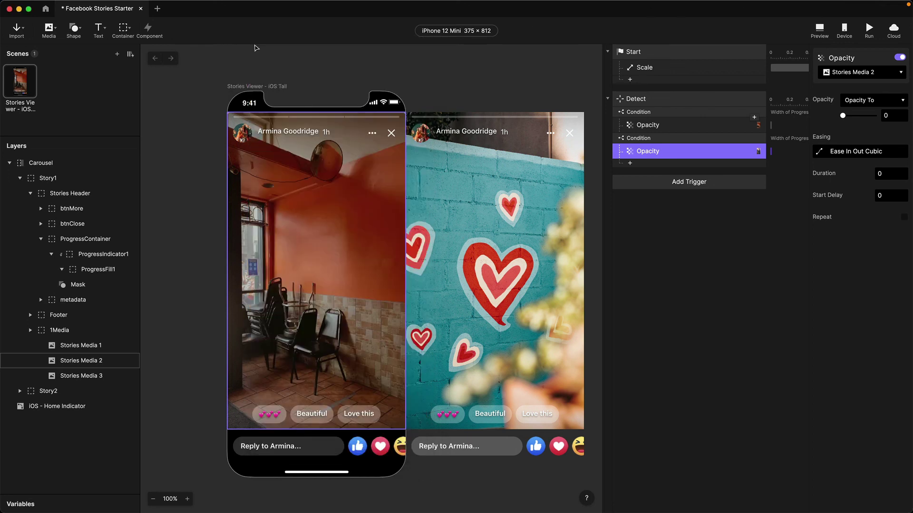